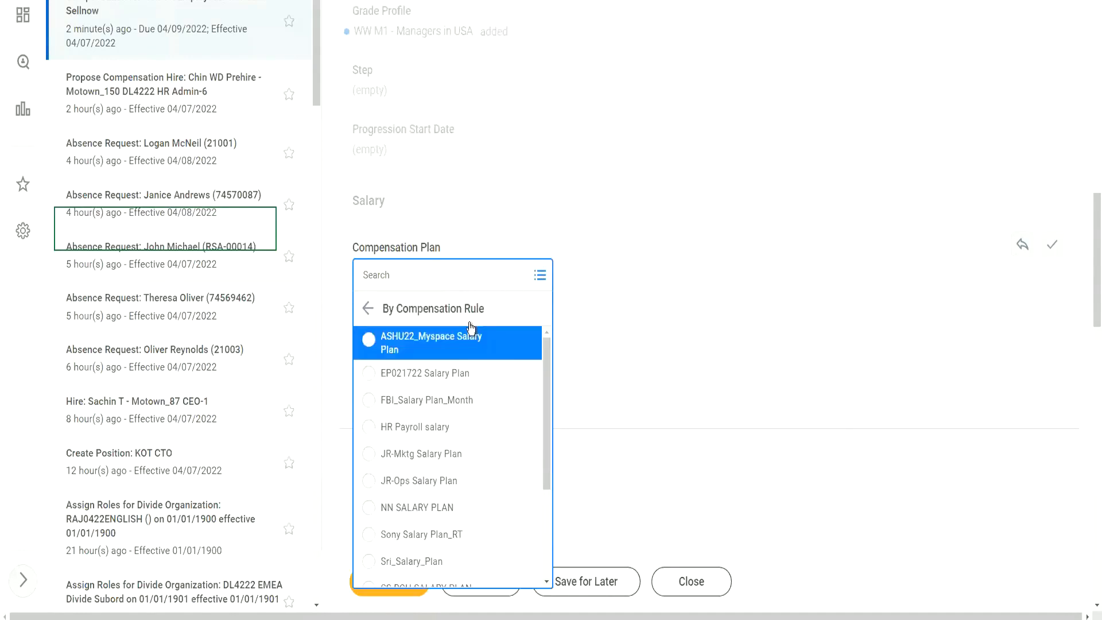
Pick WW Salary Plan under By Compensation Package and Rule and save a 65,000.00 USD annual amount.
{"action": "left_click", "coordinate": [370, 309]}
{"action": "left_click", "coordinate": [507, 393]}
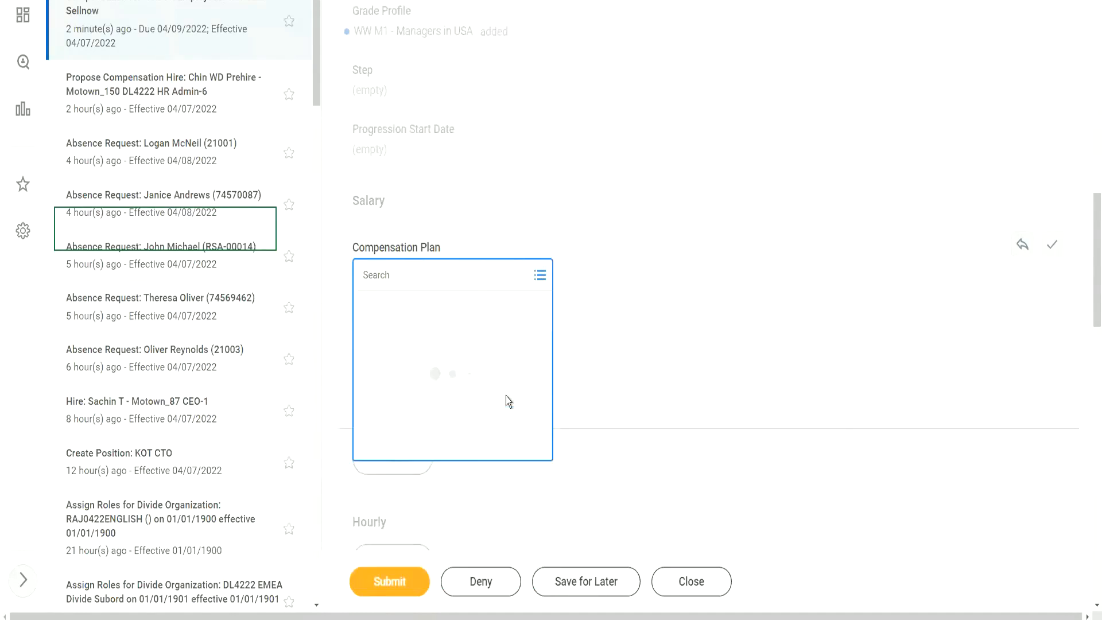
{"action": "left_click", "coordinate": [433, 343]}
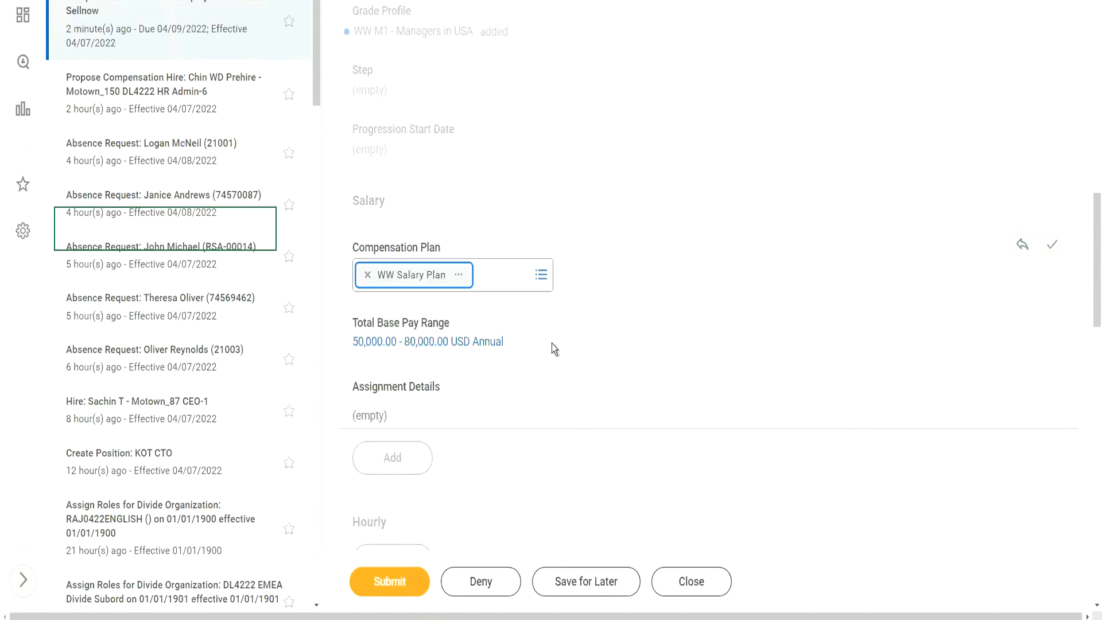
{"action": "left_click", "coordinate": [404, 419]}
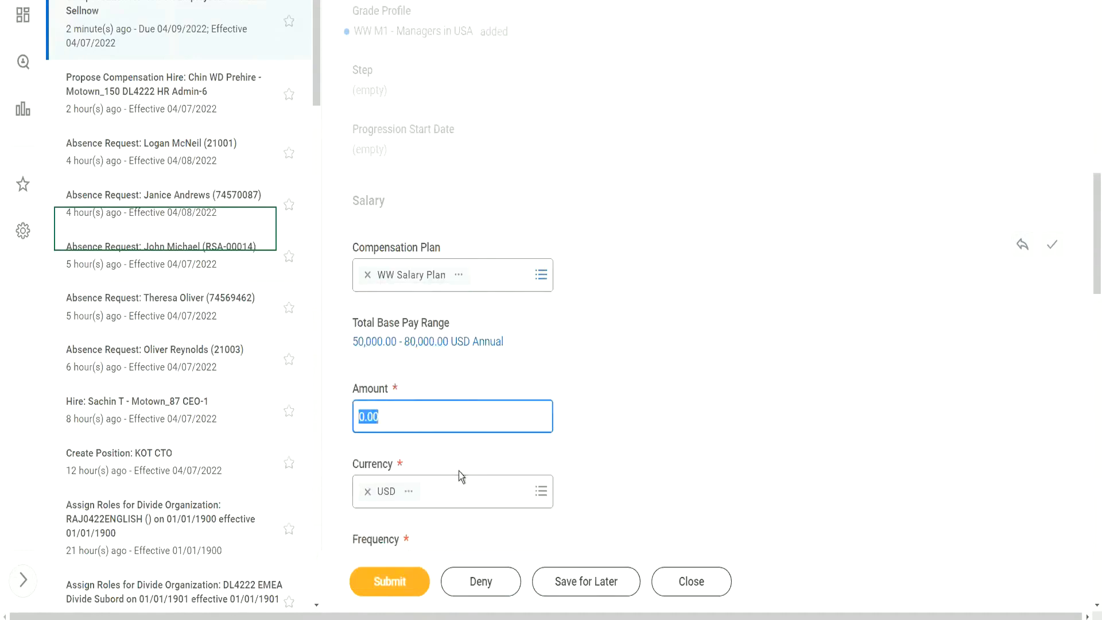
{"action": "type", "text": "650"}
{"action": "left_click", "coordinate": [1053, 245]}
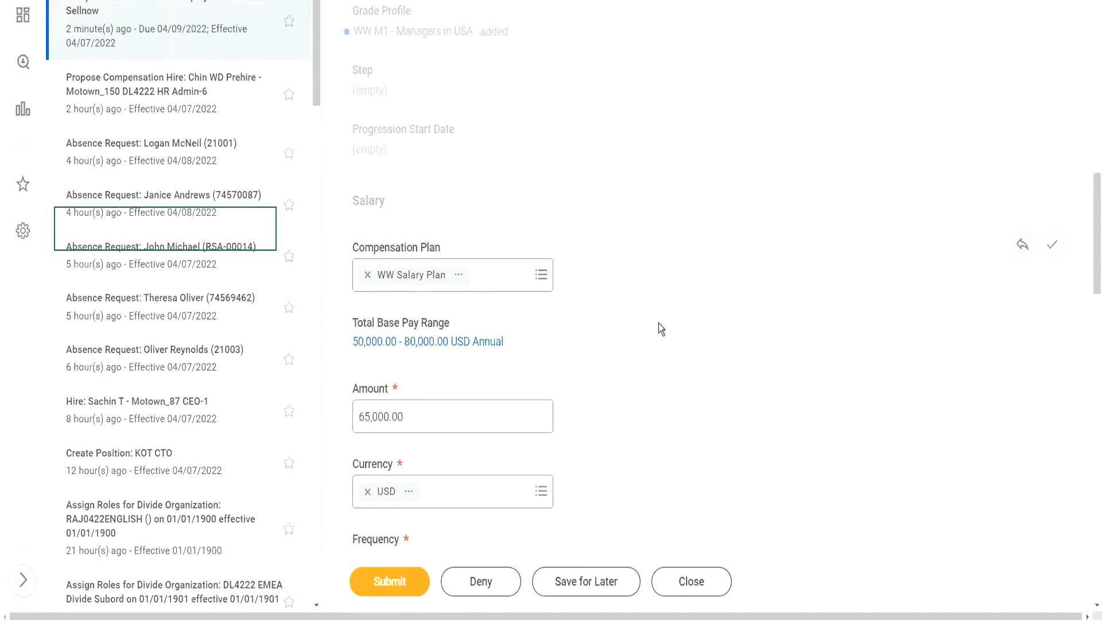
{"action": "scroll", "coordinate": [661, 328], "scroll_direction": "down", "scroll_amount": 3}
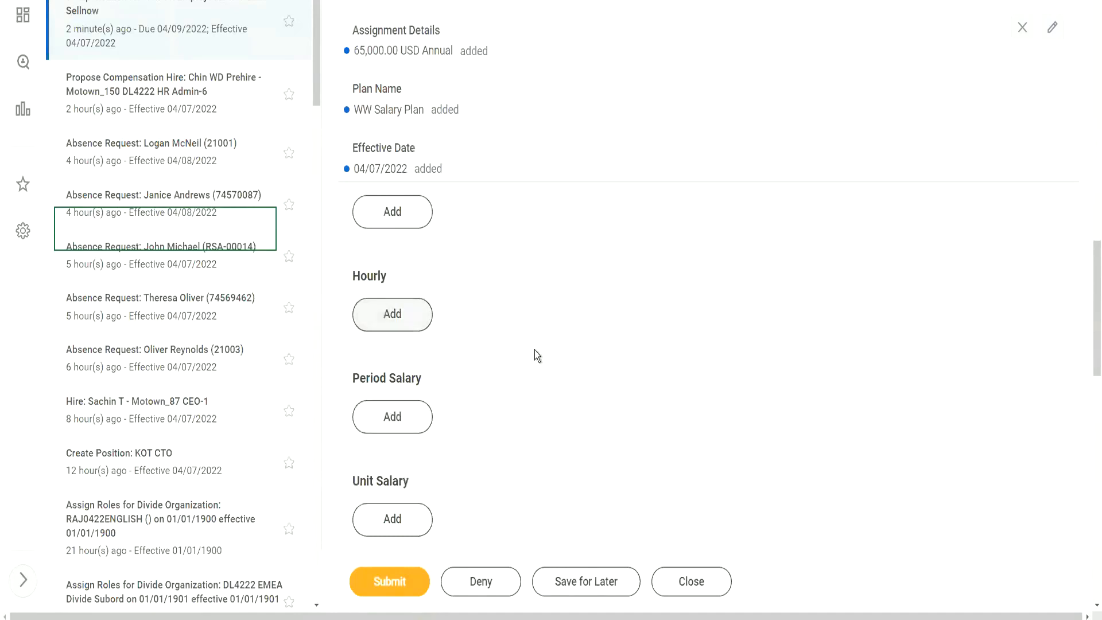
{"action": "scroll", "coordinate": [537, 356], "scroll_direction": "down", "scroll_amount": 2}
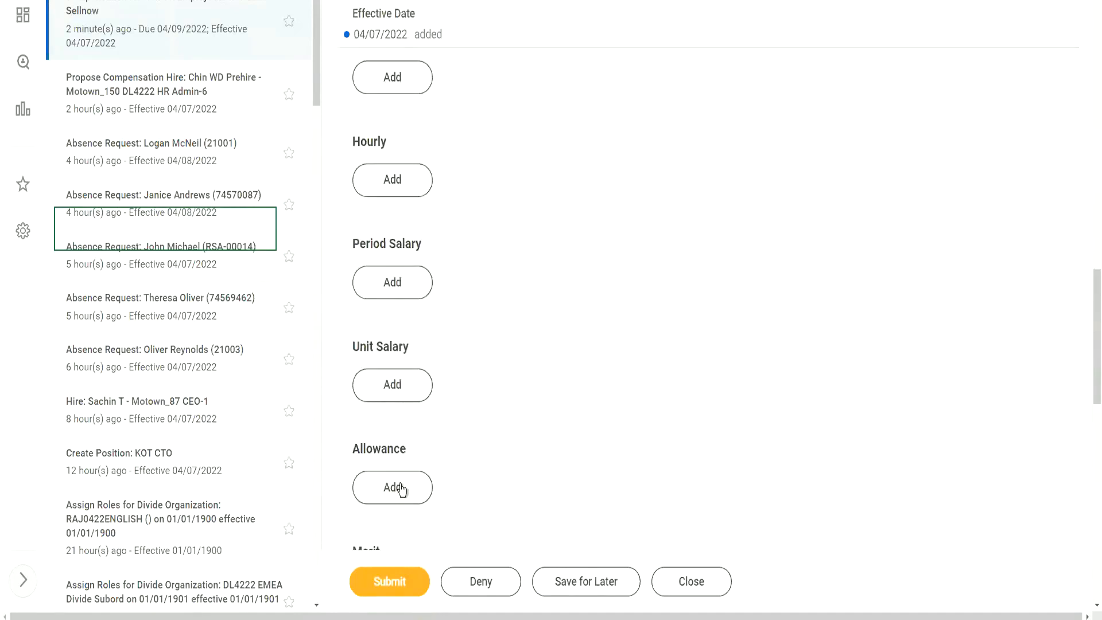
Add WW Car Allowance (by package and grade) at 1,200.00 USD monthly, effective 04/07/2022.
{"action": "left_click", "coordinate": [393, 487]}
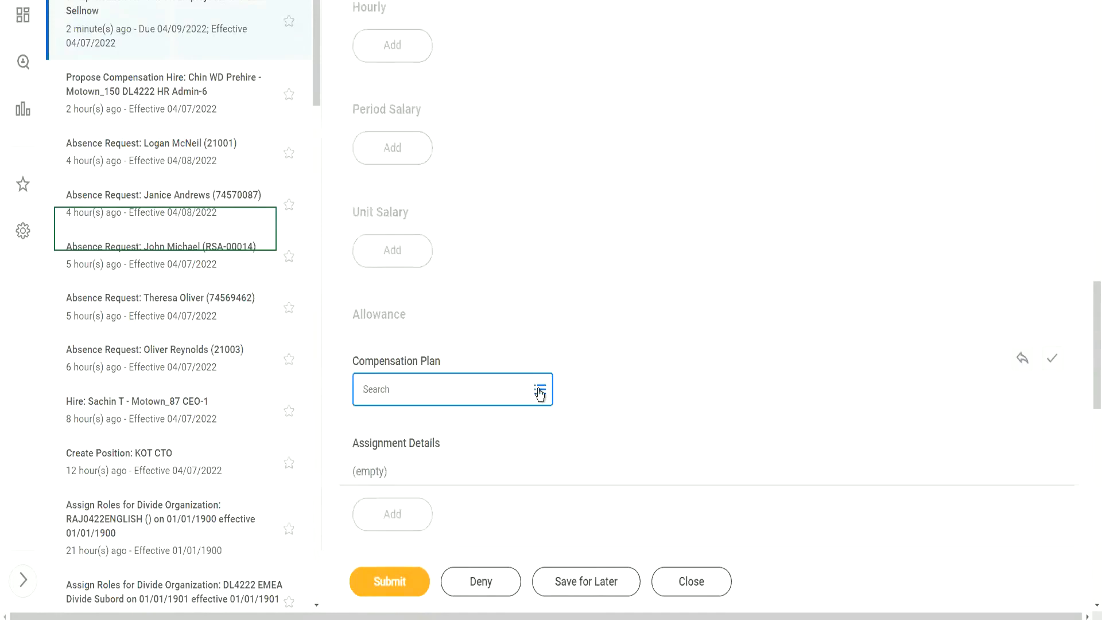
{"action": "left_click", "coordinate": [540, 393]}
{"action": "left_click", "coordinate": [450, 359]}
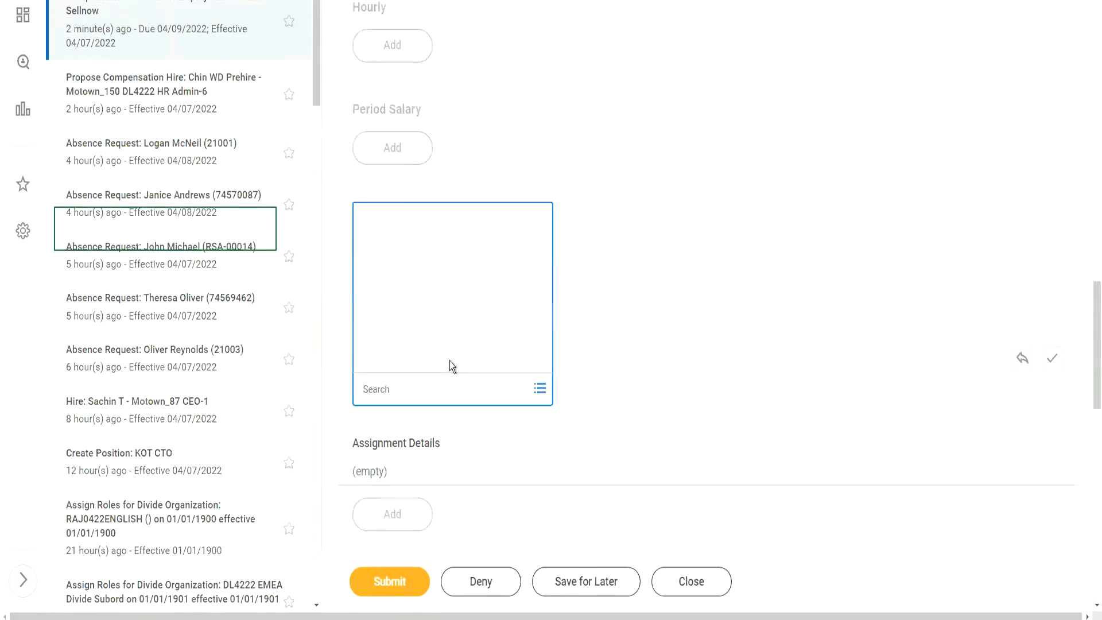
{"action": "left_click", "coordinate": [452, 361]}
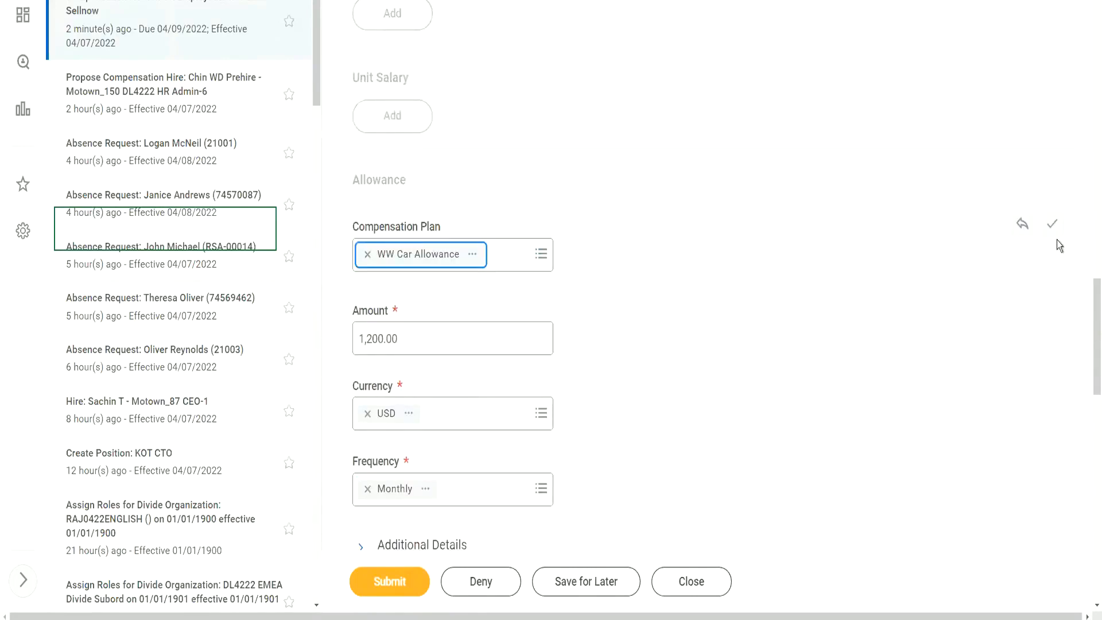
{"action": "left_click", "coordinate": [1052, 224]}
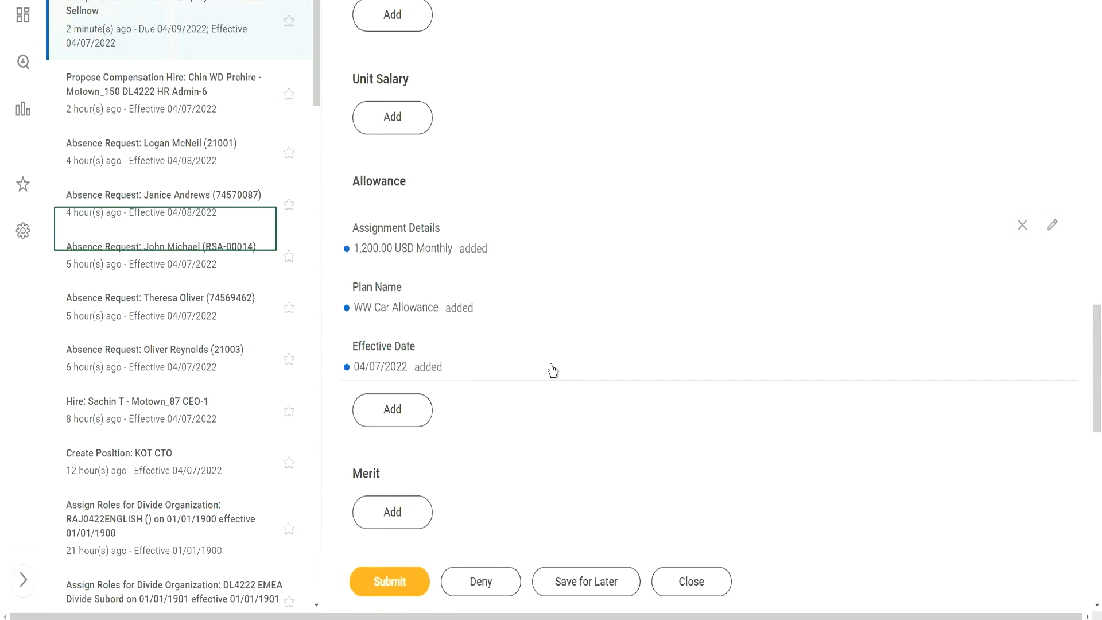
{"action": "scroll", "coordinate": [577, 289], "scroll_direction": "up", "scroll_amount": 8}
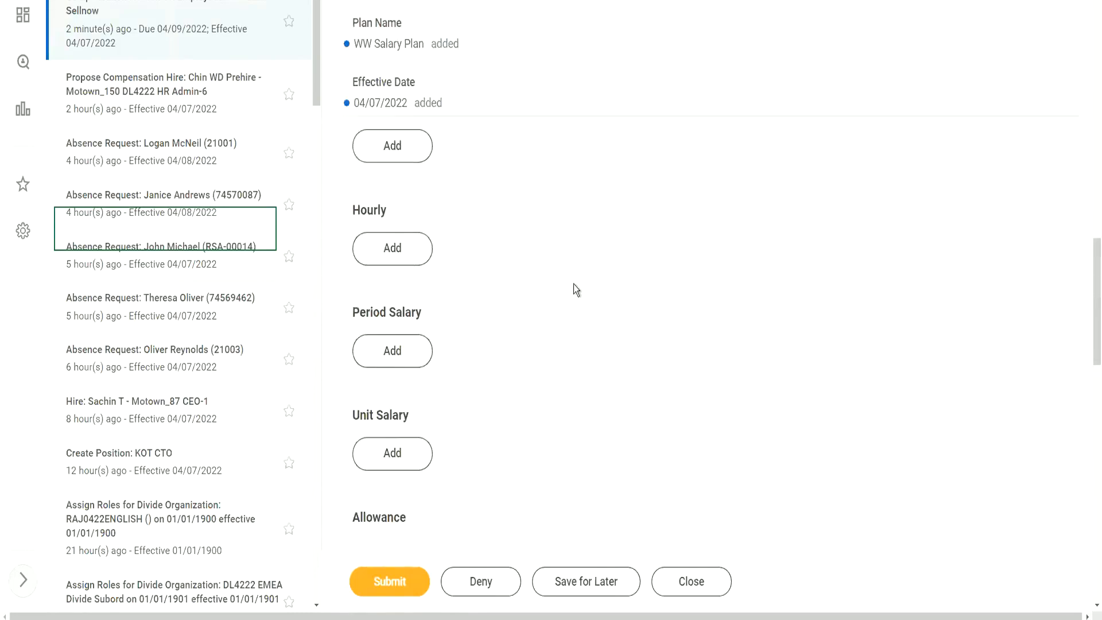
{"action": "scroll", "coordinate": [574, 291], "scroll_direction": "up", "scroll_amount": 3}
{"action": "scroll", "coordinate": [574, 295], "scroll_direction": "down", "scroll_amount": 5}
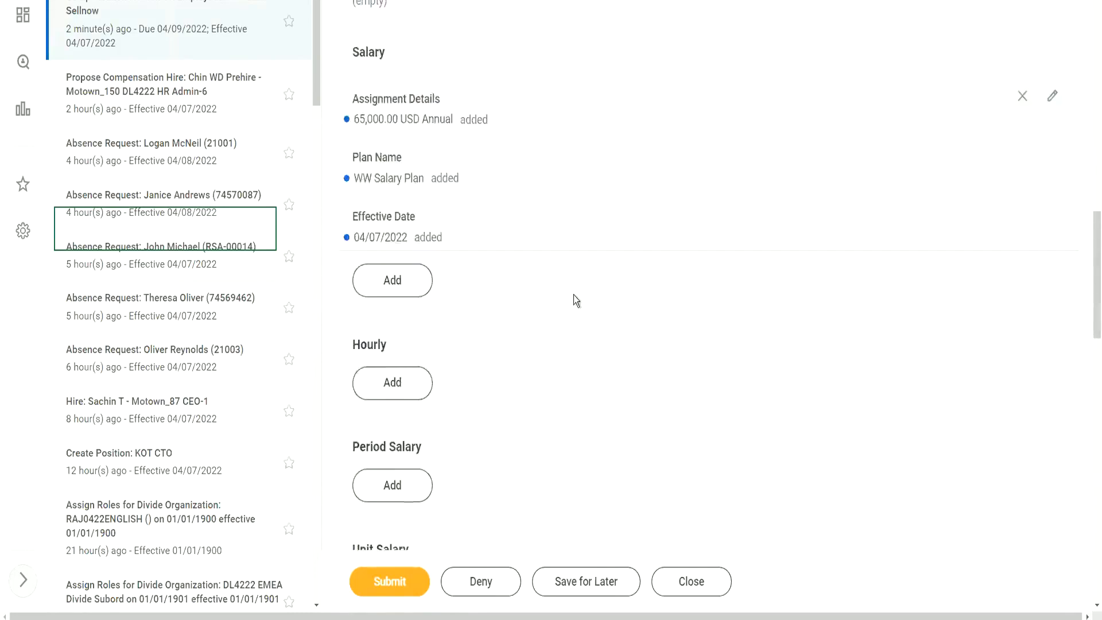
Submit the Propose Compensation Hire event and view its details, with manager approval up next.
{"action": "left_click", "coordinate": [389, 576]}
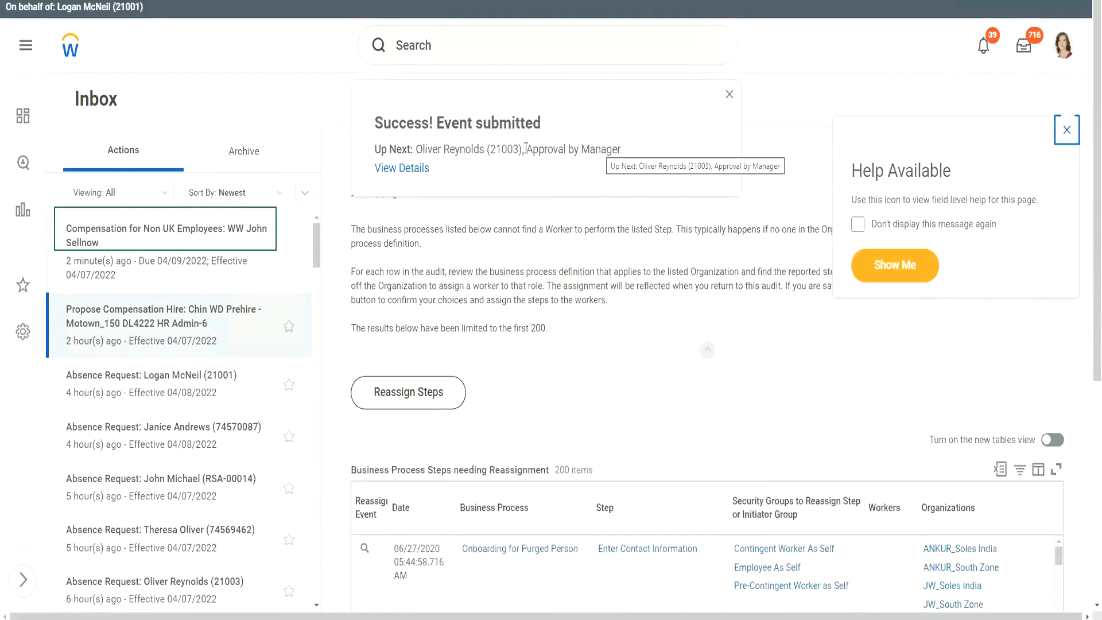
{"action": "left_click_drag", "start_coordinate": [526, 150], "coordinate": [635, 154]}
{"action": "left_click", "coordinate": [476, 171]}
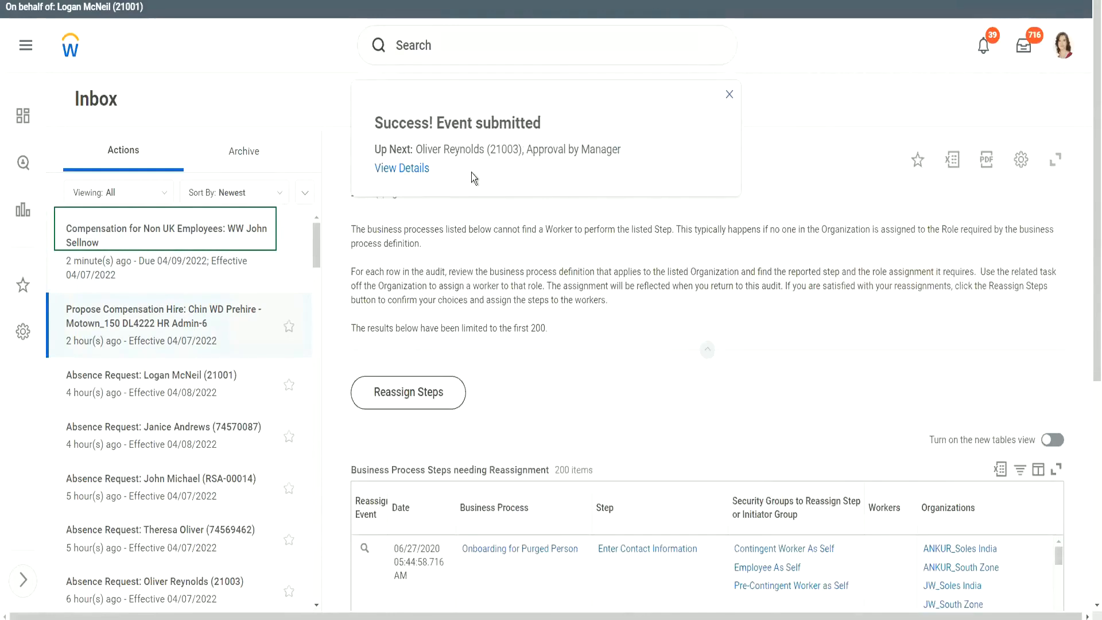
{"action": "left_click", "coordinate": [402, 171]}
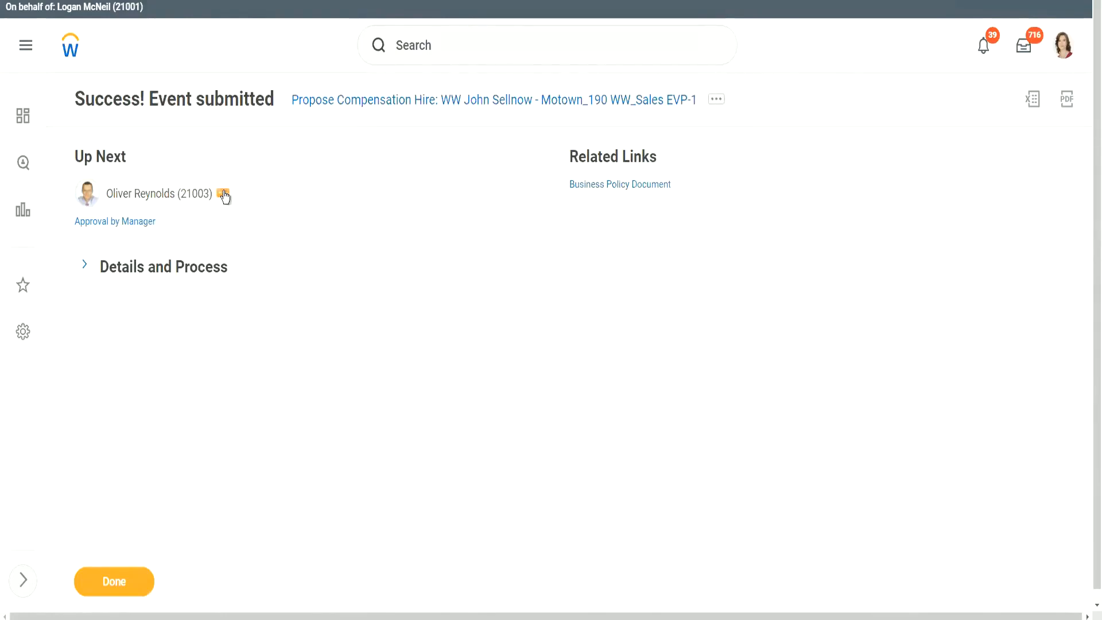
Browse the Up Next approver's related-actions menu, then close it.
{"action": "left_click", "coordinate": [223, 194]}
{"action": "left_click", "coordinate": [223, 195]}
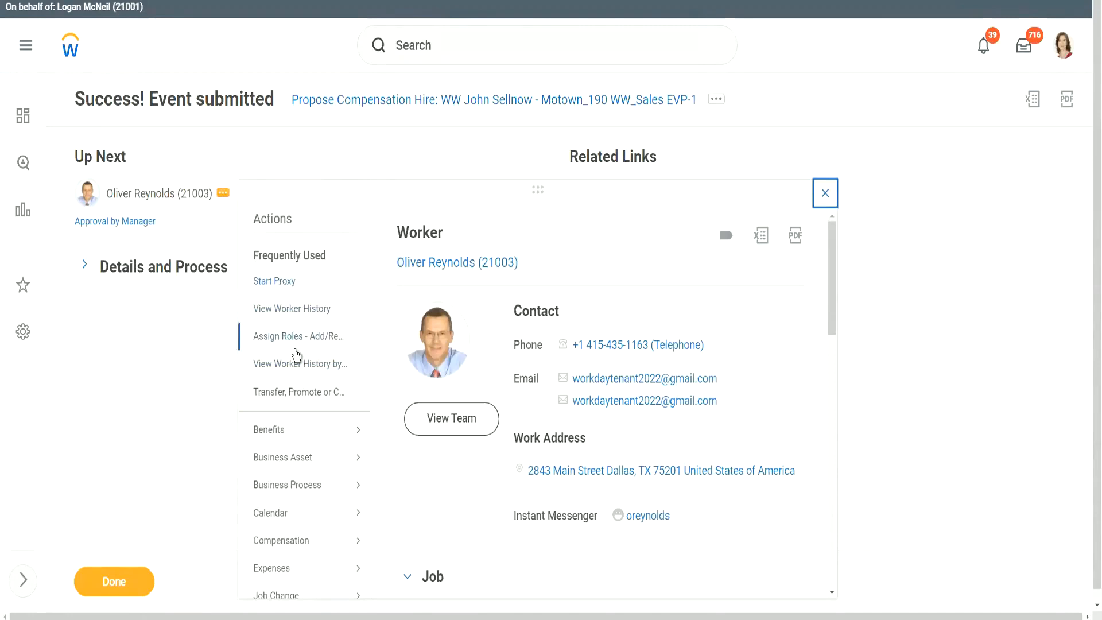
{"action": "scroll", "coordinate": [295, 356], "scroll_direction": "down", "scroll_amount": 10}
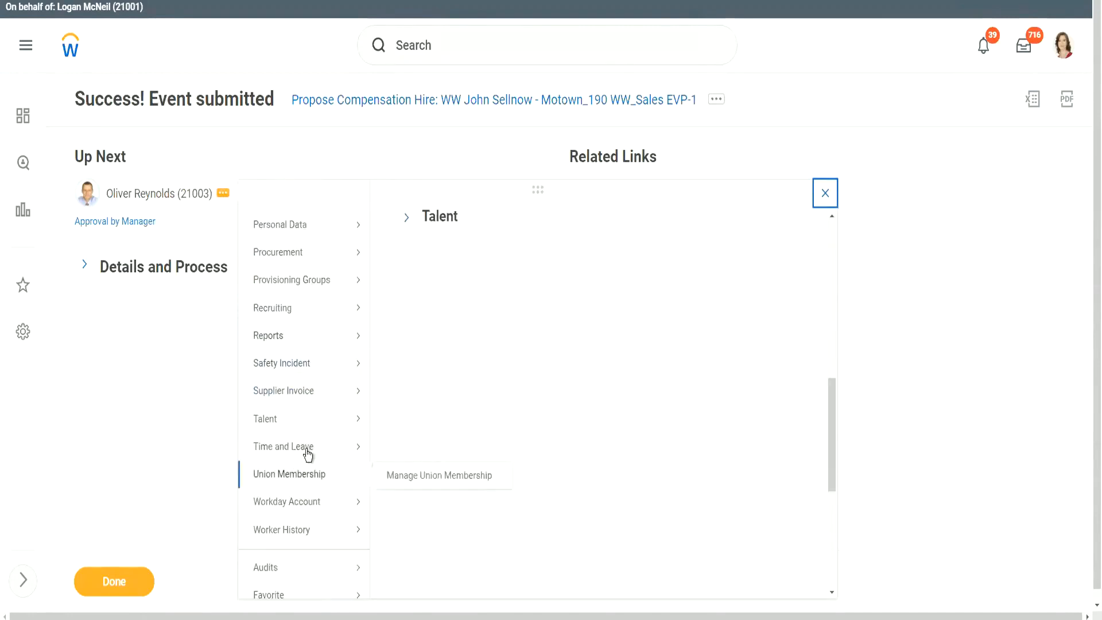
{"action": "scroll", "coordinate": [308, 454], "scroll_direction": "down", "scroll_amount": 4}
{"action": "mouse_move", "coordinate": [297, 515]}
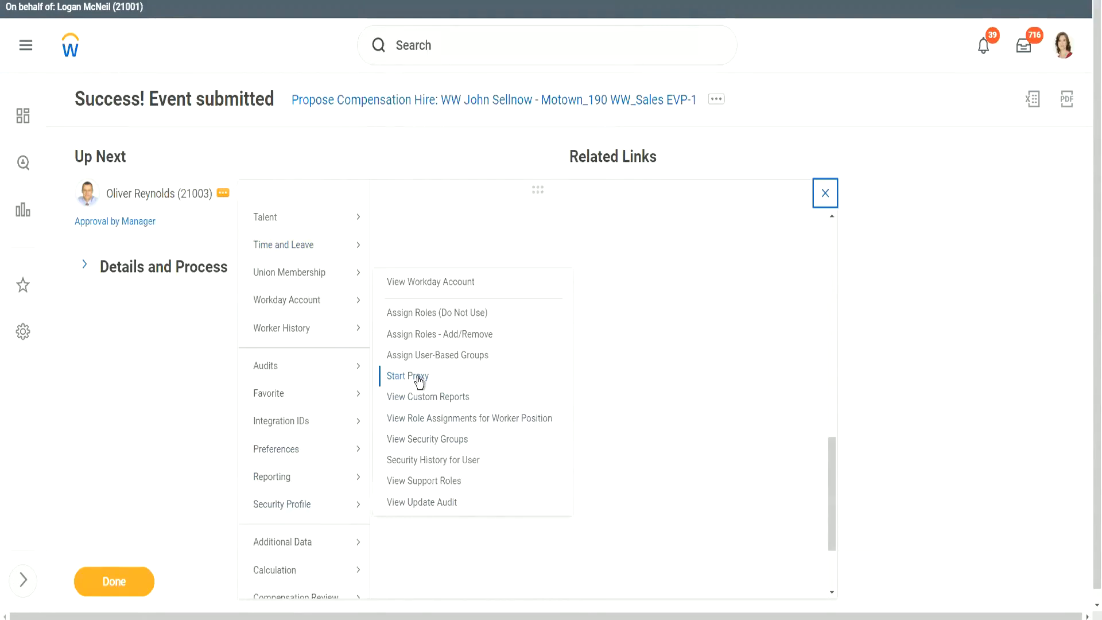
{"action": "left_click", "coordinate": [336, 143]}
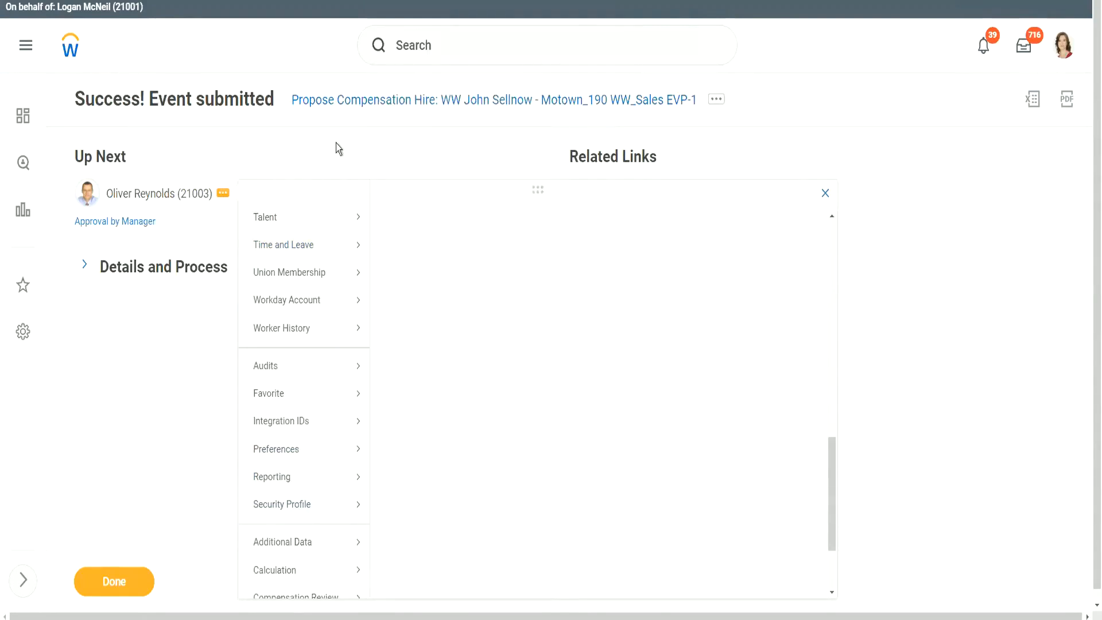
Search tasks for 'start pro', then reopen the approver's actions menu showing Start Proxy.
{"action": "left_click", "coordinate": [413, 45]}
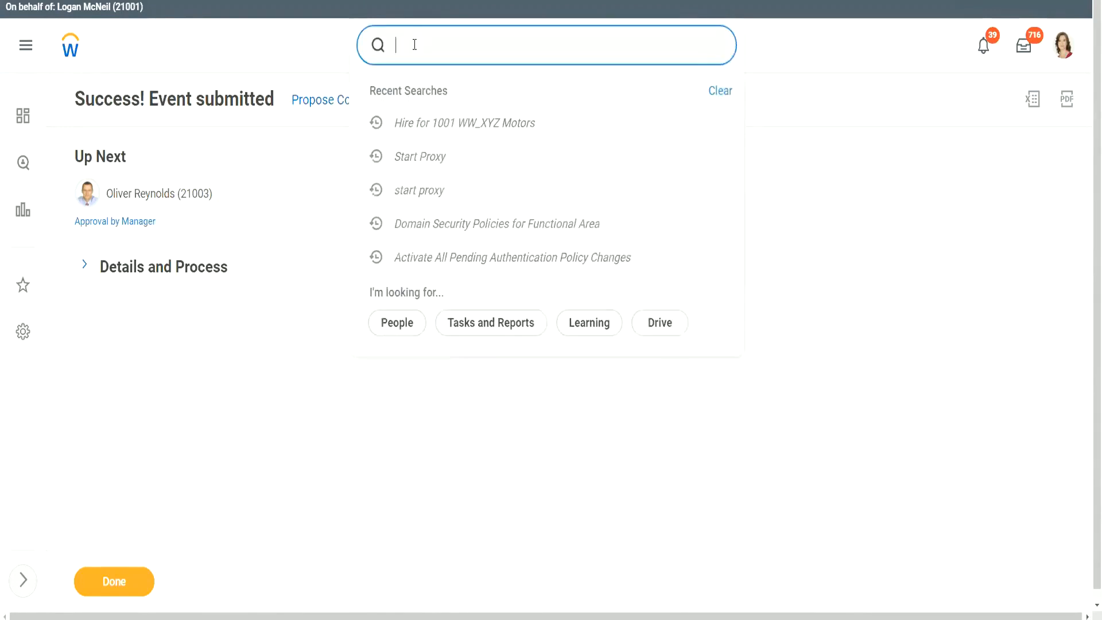
{"action": "type", "text": "start proxy"}
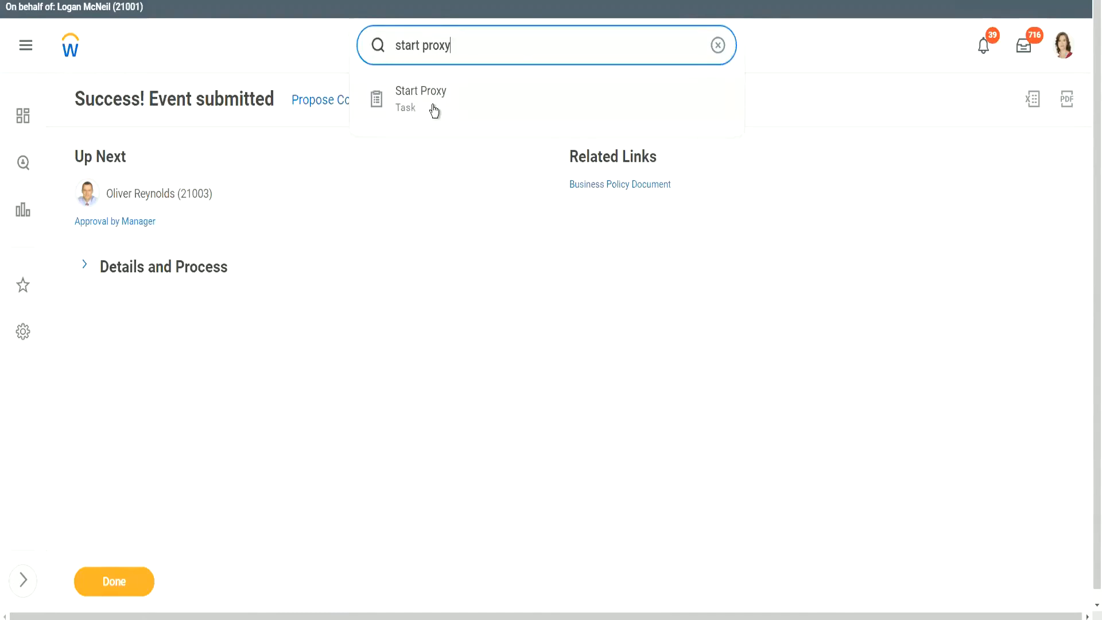
{"action": "left_click", "coordinate": [236, 208]}
{"action": "left_click", "coordinate": [223, 194]}
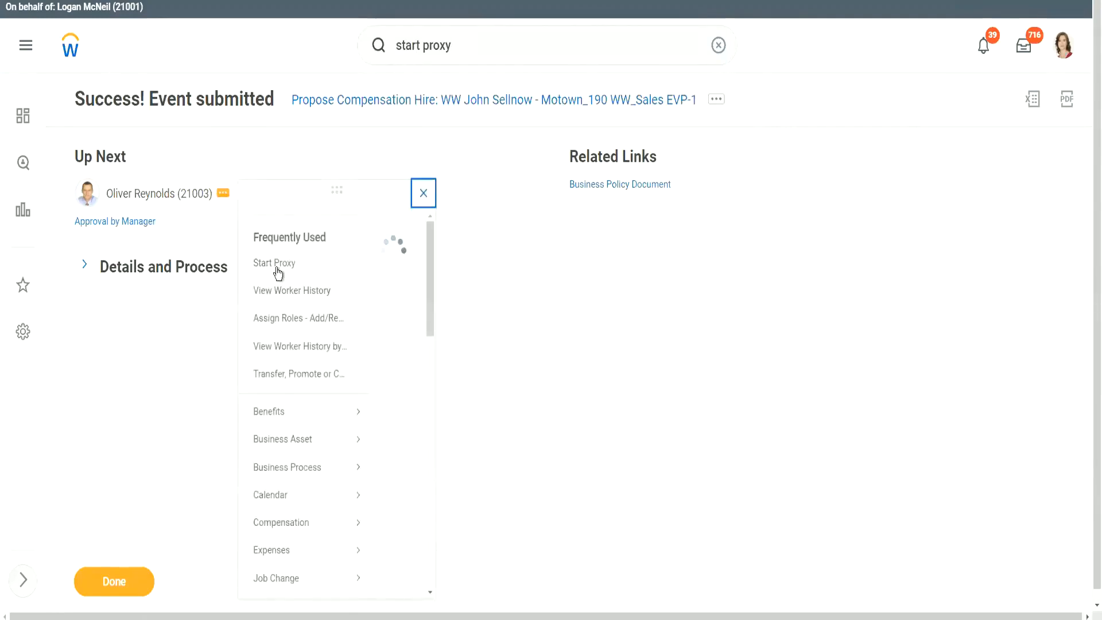
Start a proxy session acting as the approving manager.
{"action": "left_click", "coordinate": [277, 280]}
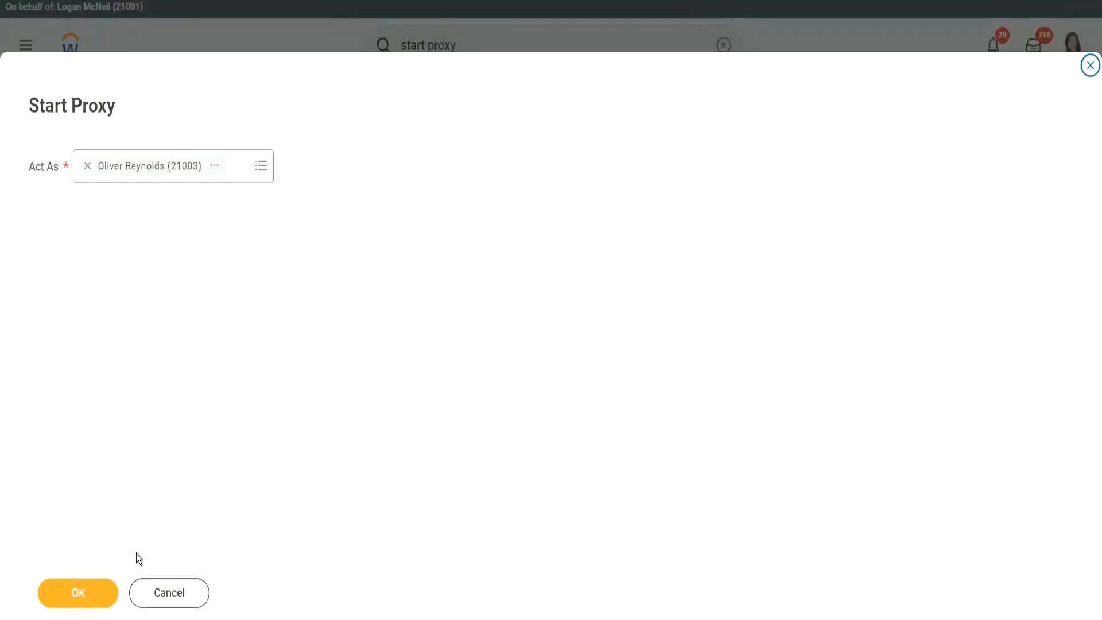
{"action": "left_click", "coordinate": [76, 592]}
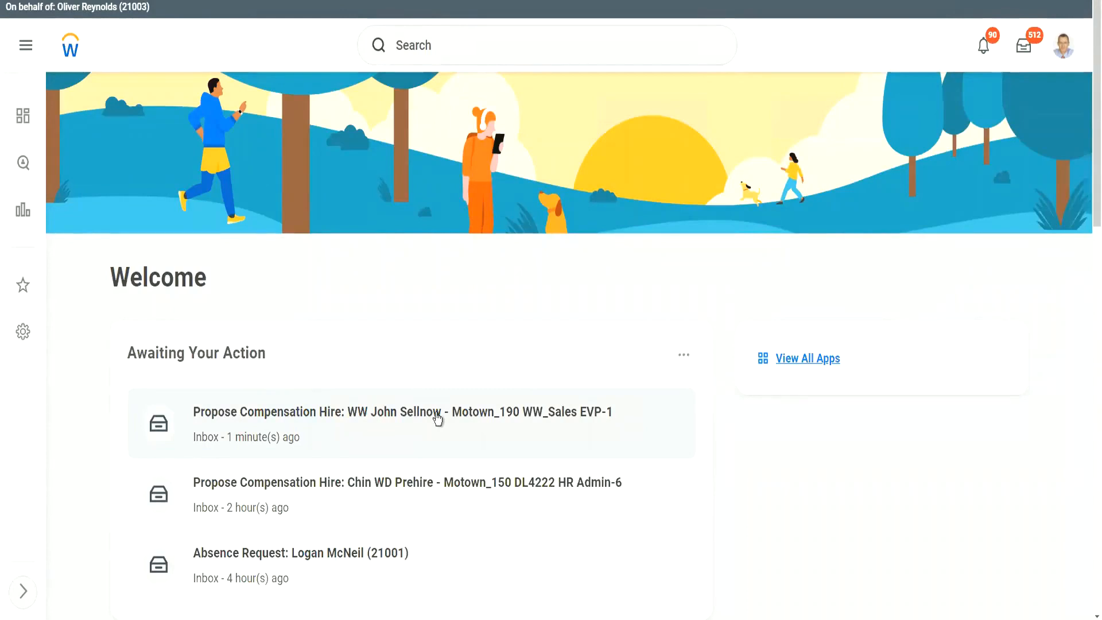
{"action": "left_click", "coordinate": [441, 401]}
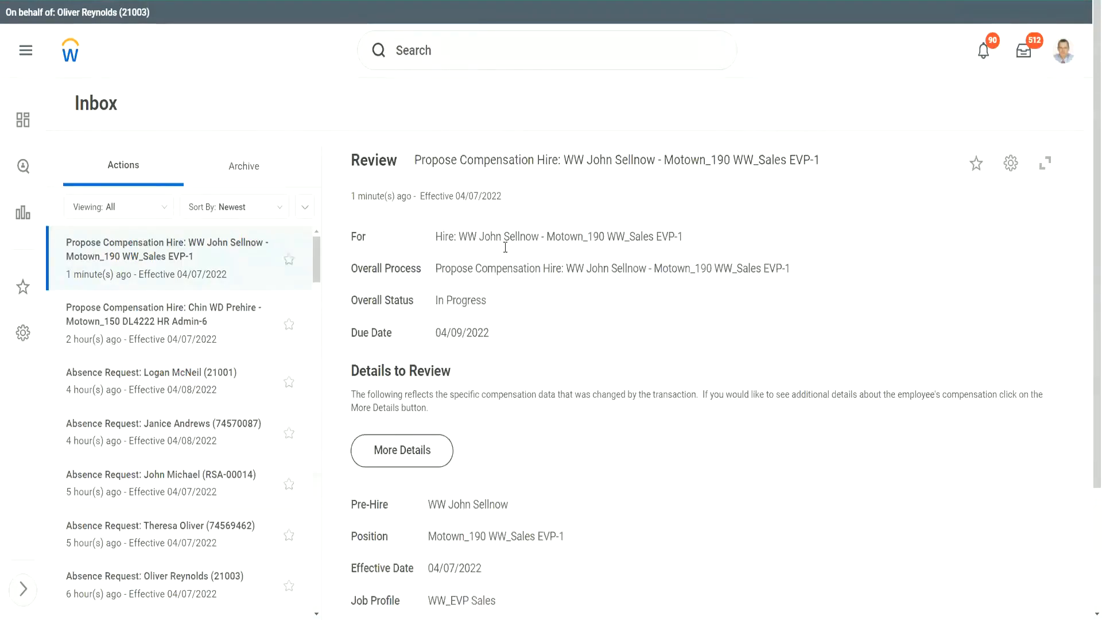
{"action": "scroll", "coordinate": [717, 281], "scroll_direction": "down", "scroll_amount": 7}
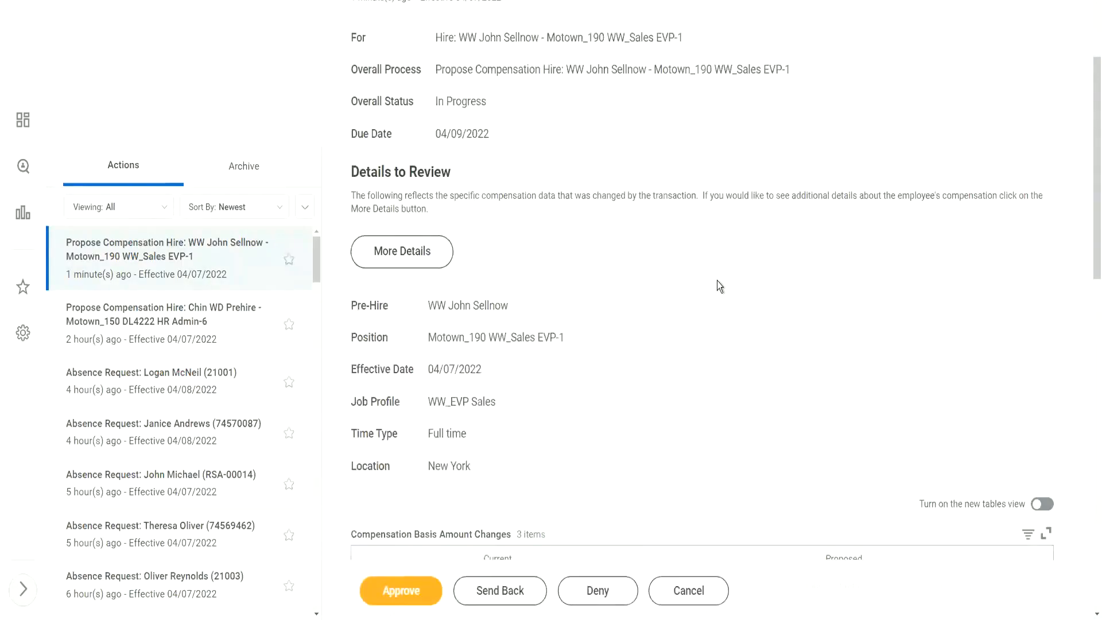
{"action": "scroll", "coordinate": [718, 281], "scroll_direction": "down", "scroll_amount": 1}
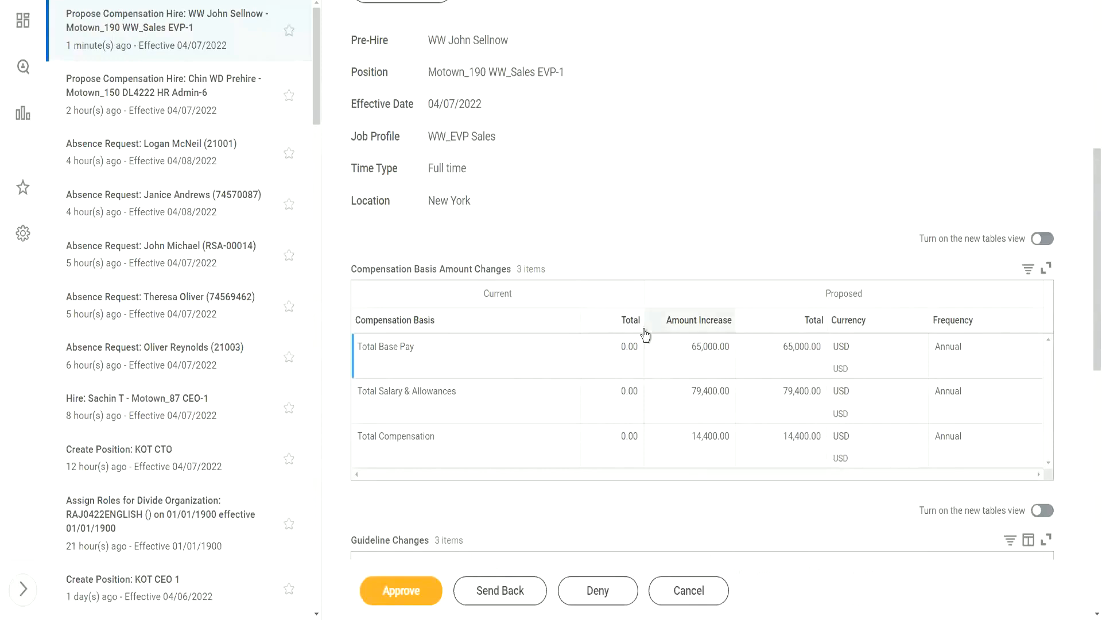
{"action": "scroll", "coordinate": [652, 302], "scroll_direction": "down", "scroll_amount": 2}
{"action": "scroll", "coordinate": [652, 298], "scroll_direction": "down", "scroll_amount": 1}
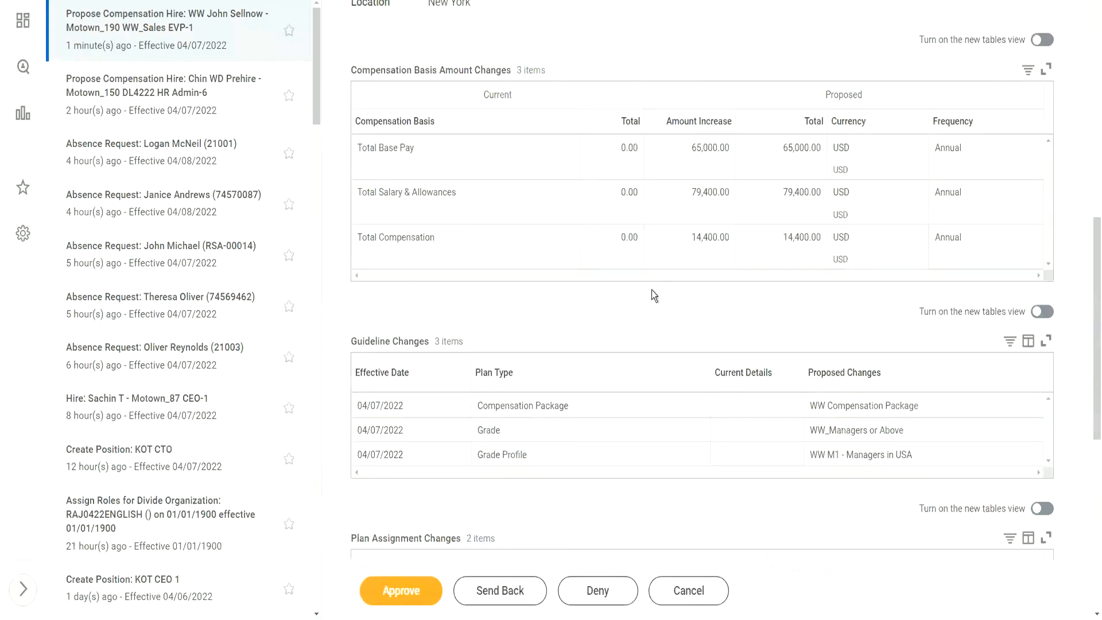
{"action": "scroll", "coordinate": [653, 294], "scroll_direction": "down", "scroll_amount": 5}
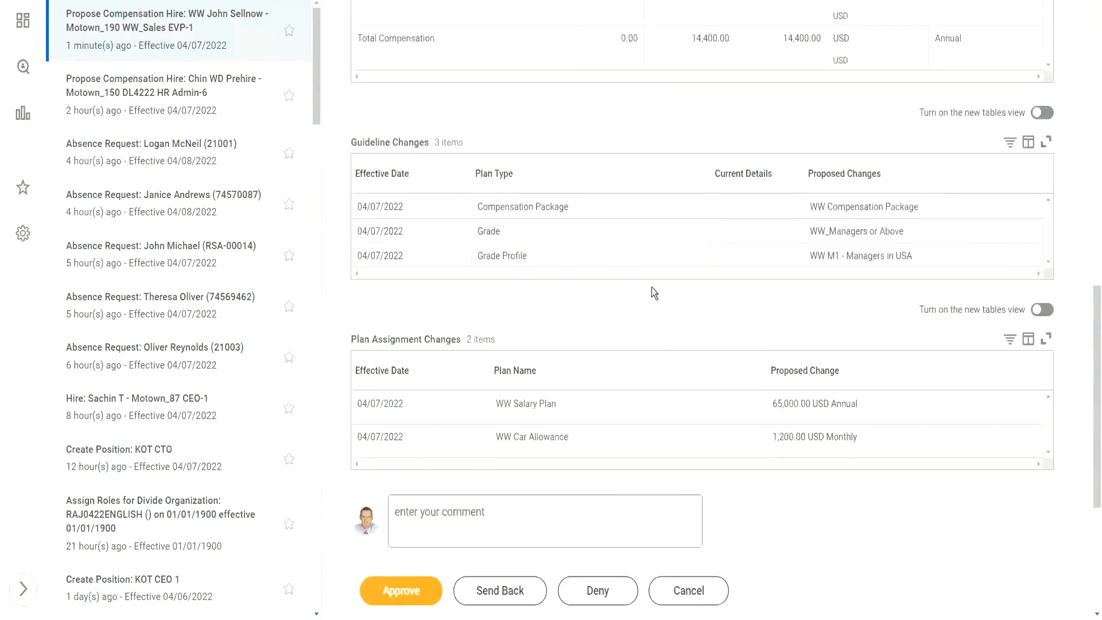
{"action": "scroll", "coordinate": [655, 292], "scroll_direction": "up", "scroll_amount": 5}
{"action": "scroll", "coordinate": [655, 290], "scroll_direction": "up", "scroll_amount": 2}
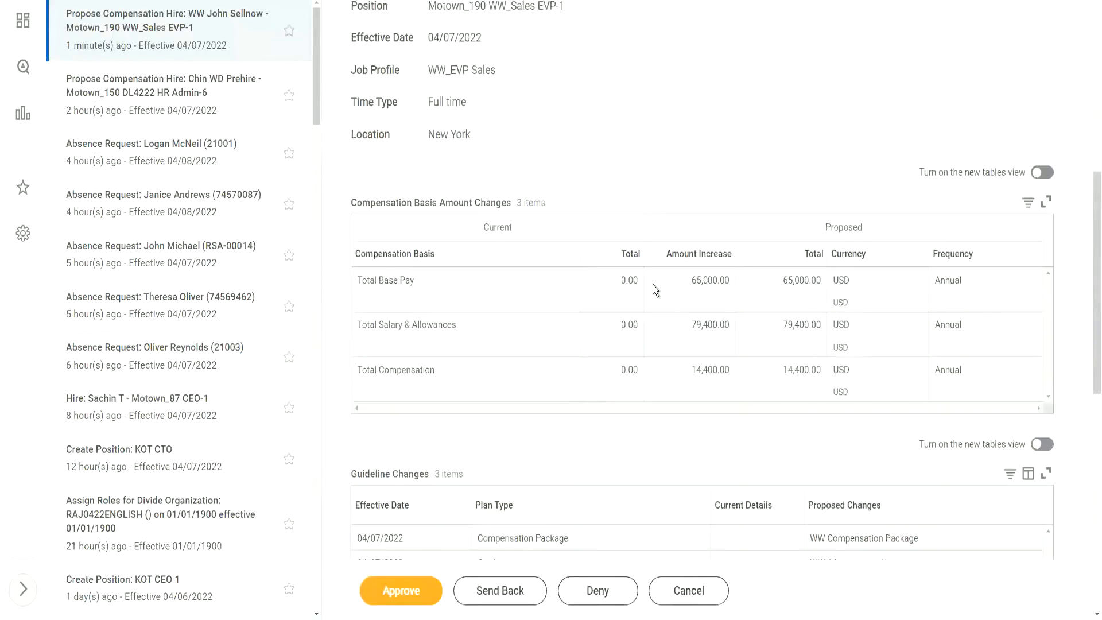
{"action": "scroll", "coordinate": [655, 290], "scroll_direction": "down", "scroll_amount": 2}
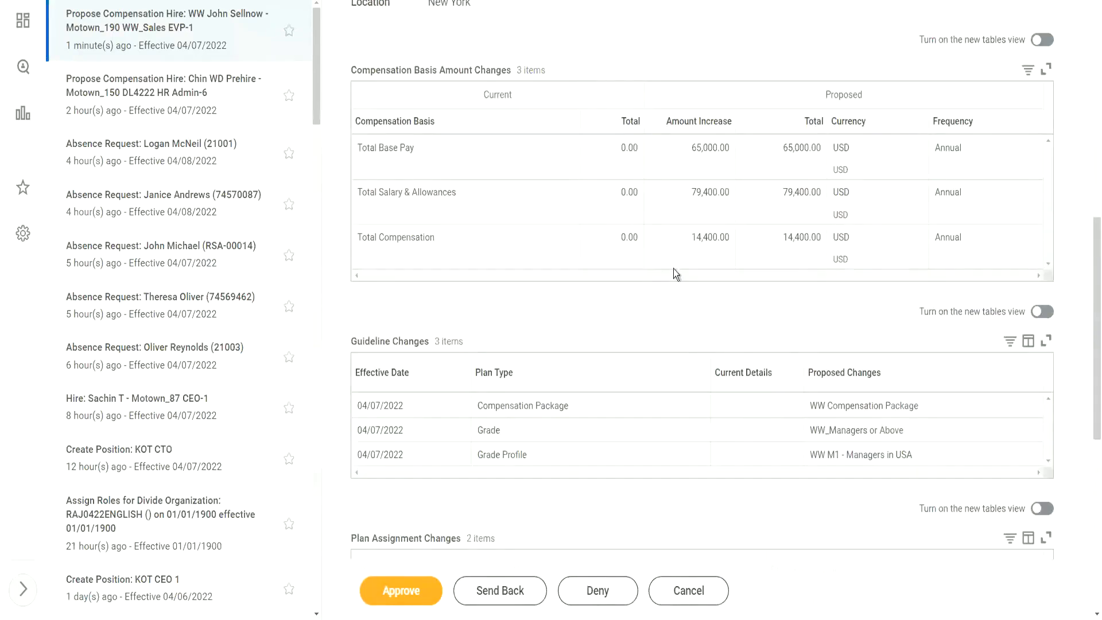
{"action": "double_click", "coordinate": [788, 147]}
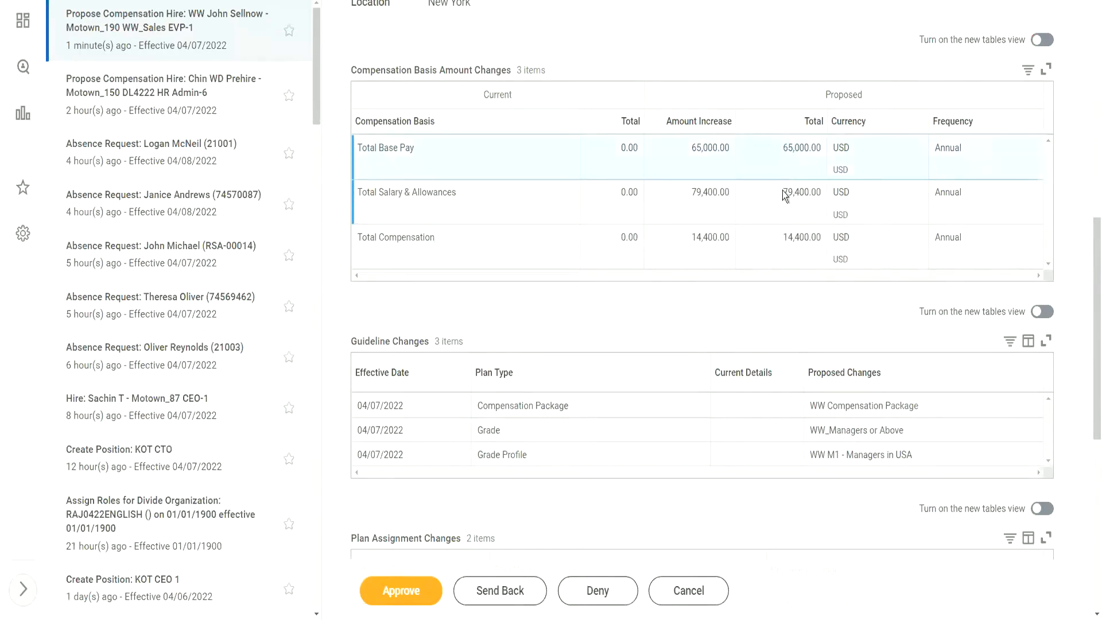
{"action": "left_click_drag", "start_coordinate": [818, 192], "coordinate": [784, 195]}
{"action": "double_click", "coordinate": [792, 240]}
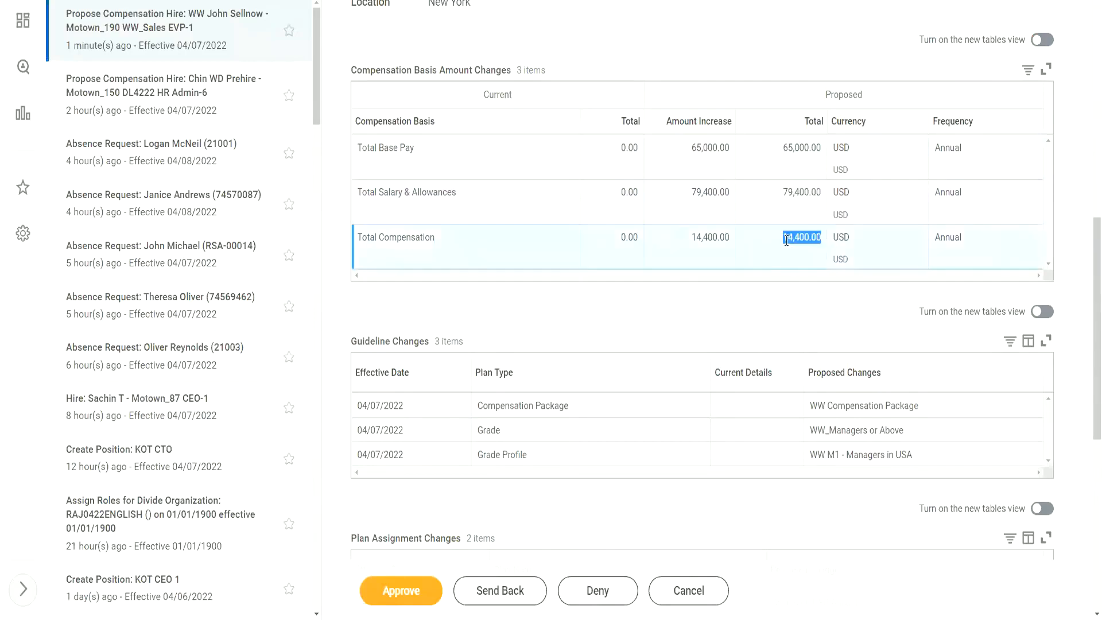
{"action": "scroll", "coordinate": [591, 344], "scroll_direction": "down", "scroll_amount": 5}
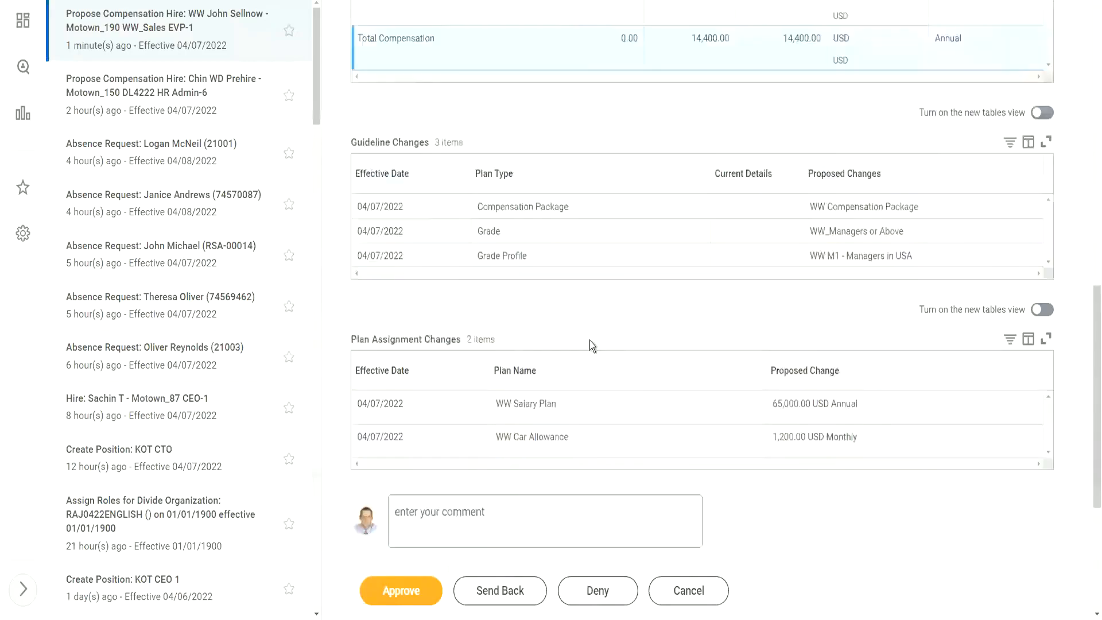
{"action": "scroll", "coordinate": [590, 338], "scroll_direction": "up", "scroll_amount": 6}
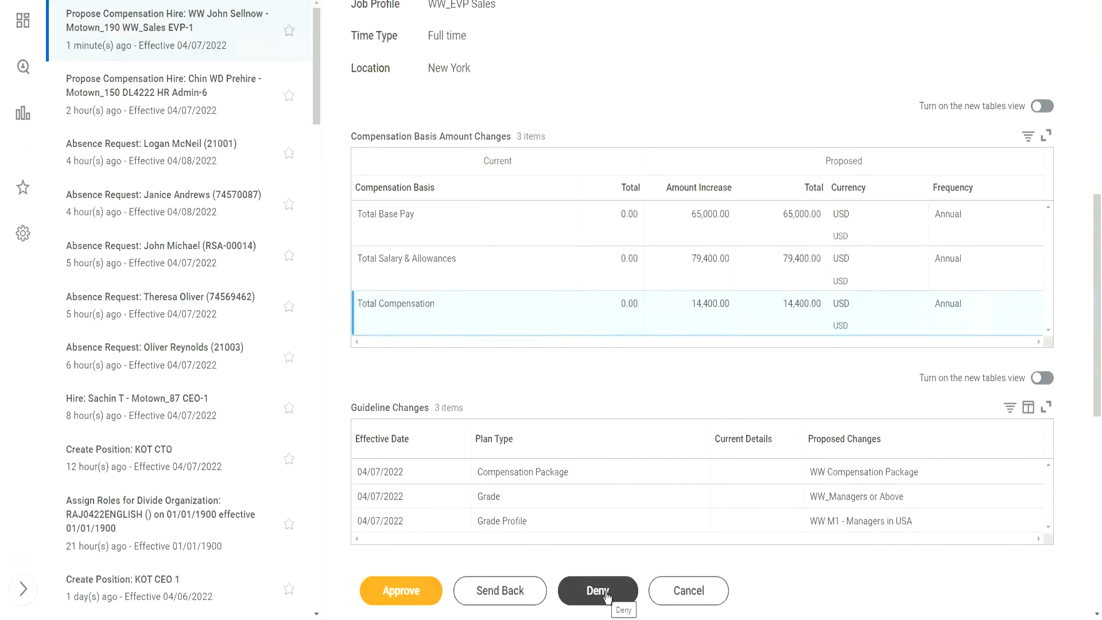
Approve the compensation proposal and refresh the inbox to load the Motown_190 WW_Sales EVP-1 Hire review.
{"action": "left_click", "coordinate": [410, 600]}
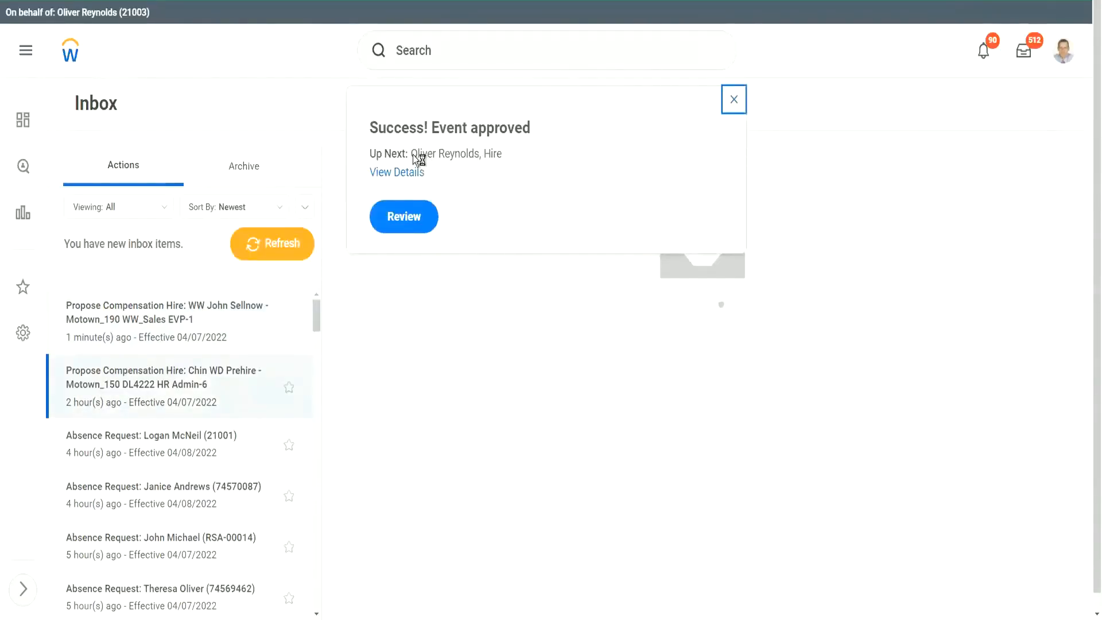
{"action": "left_click_drag", "start_coordinate": [412, 154], "coordinate": [474, 154]}
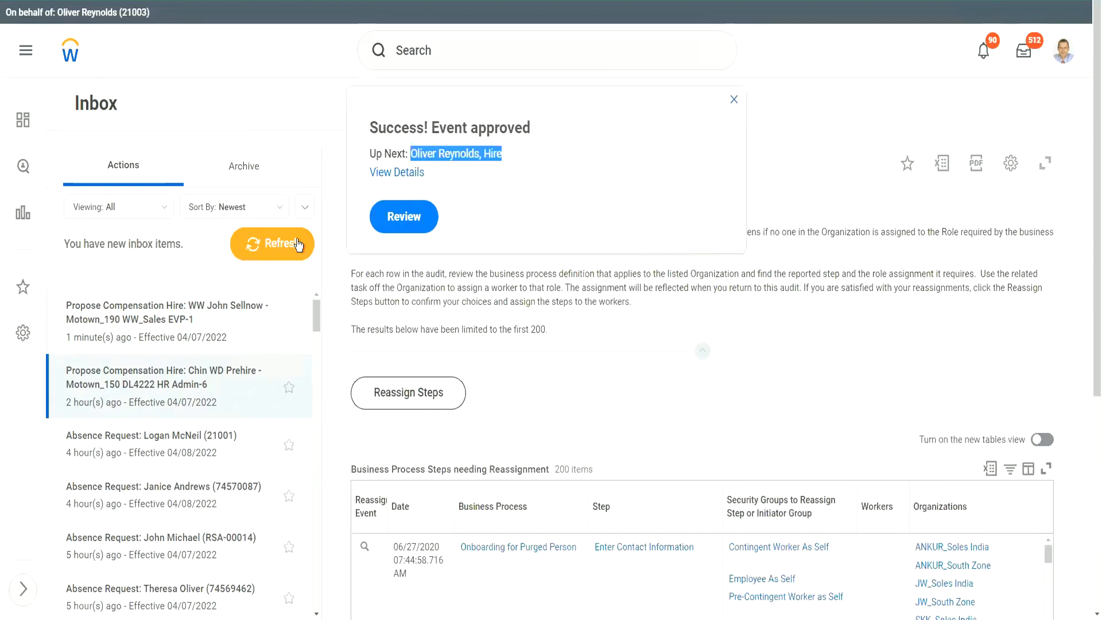
{"action": "left_click", "coordinate": [298, 246]}
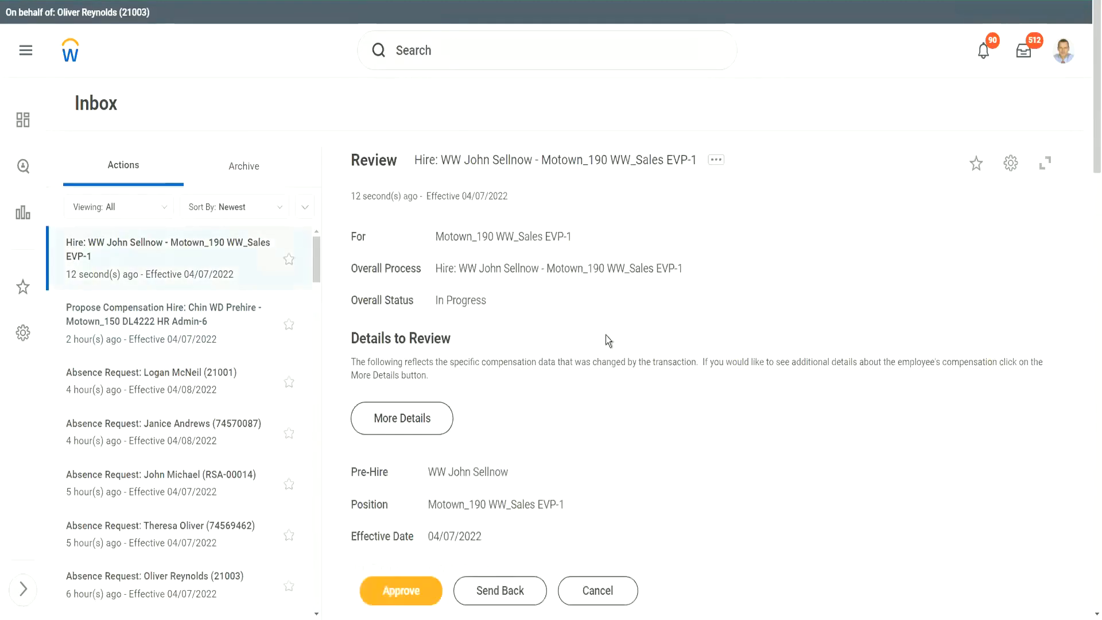
Open More Details under Details to Review to see the hire's full compensation.
{"action": "scroll", "coordinate": [605, 331], "scroll_direction": "down", "scroll_amount": 5}
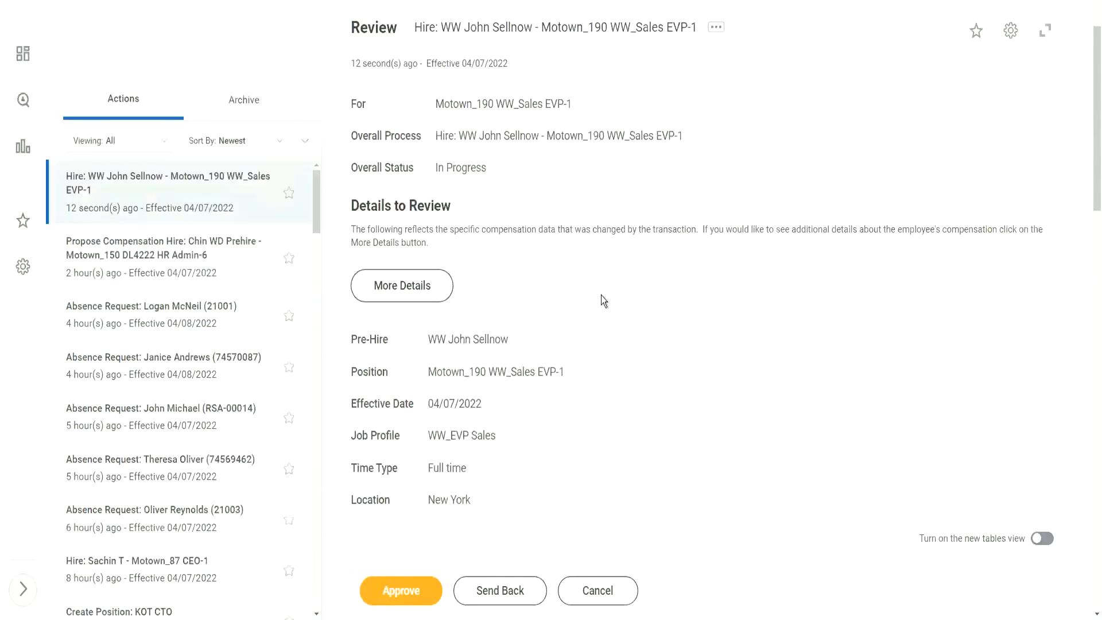
{"action": "scroll", "coordinate": [602, 258], "scroll_direction": "down", "scroll_amount": 2}
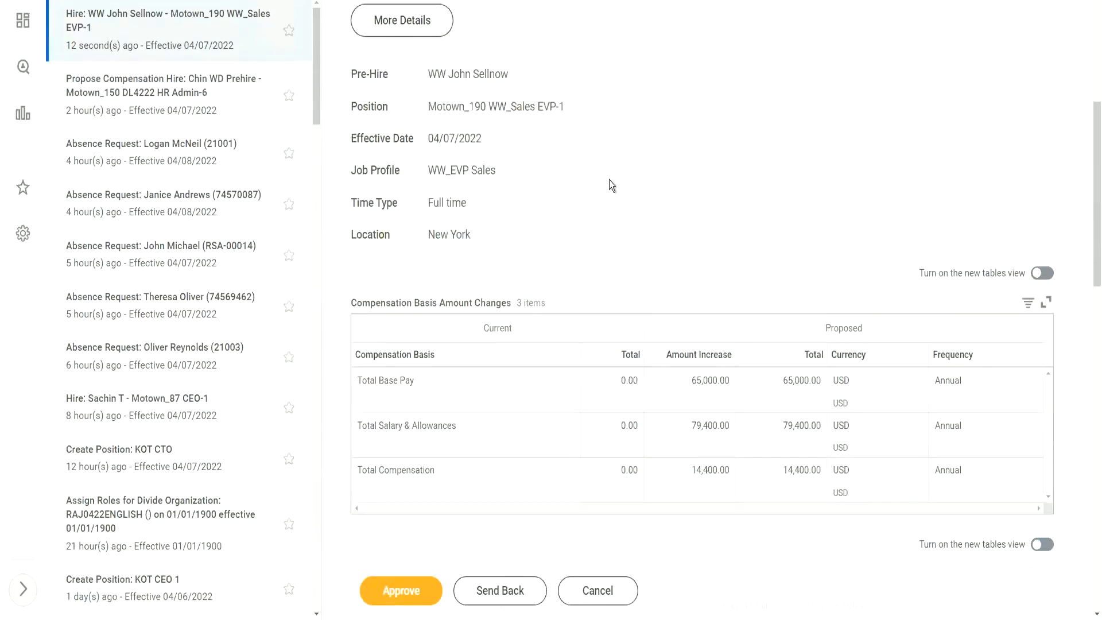
{"action": "scroll", "coordinate": [610, 185], "scroll_direction": "up", "scroll_amount": 3}
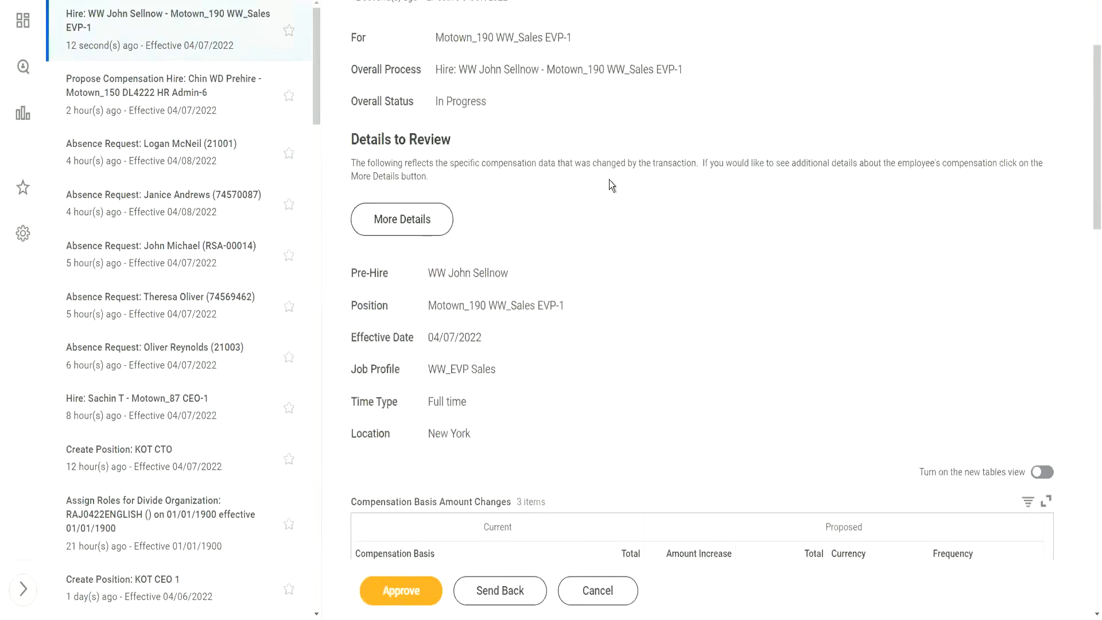
{"action": "scroll", "coordinate": [612, 185], "scroll_direction": "up", "scroll_amount": 2}
{"action": "left_click", "coordinate": [412, 287]}
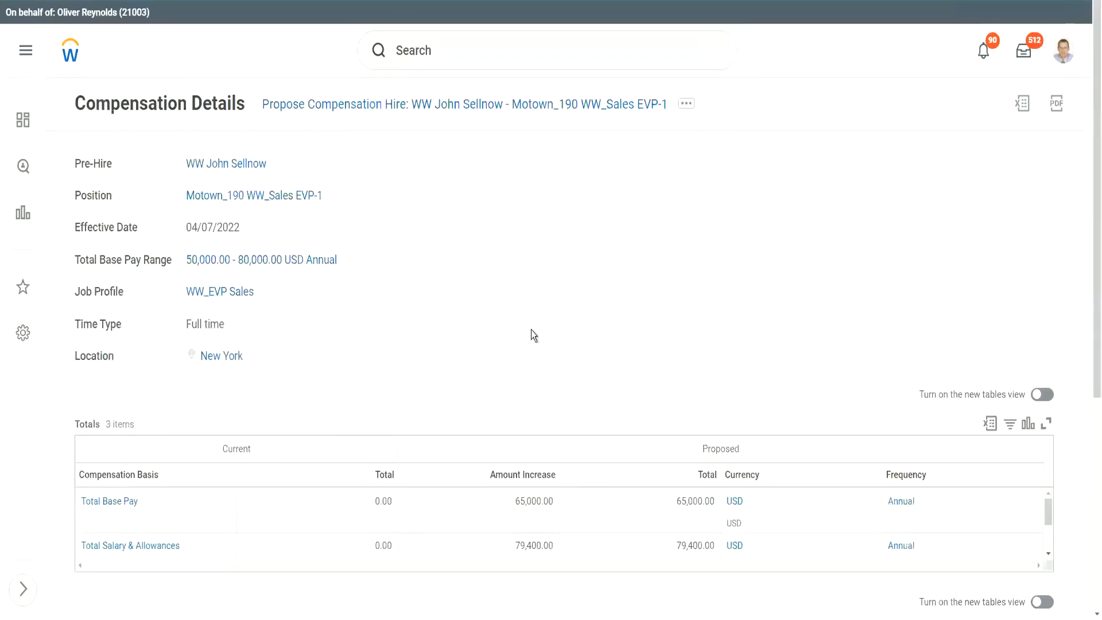
Review the Compensation Details, including the 50,000.00–80,000.00 USD annual base pay range, and return to the inbox.
{"action": "scroll", "coordinate": [531, 325], "scroll_direction": "down", "scroll_amount": 5}
{"action": "scroll", "coordinate": [522, 321], "scroll_direction": "down", "scroll_amount": 2}
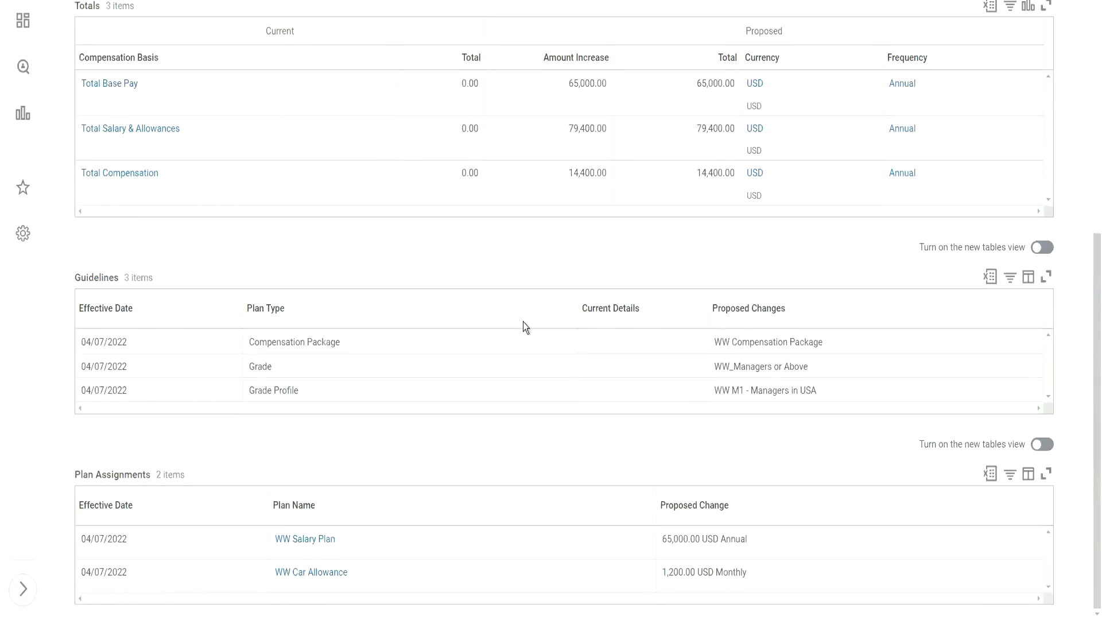
{"action": "scroll", "coordinate": [524, 310], "scroll_direction": "up", "scroll_amount": 7}
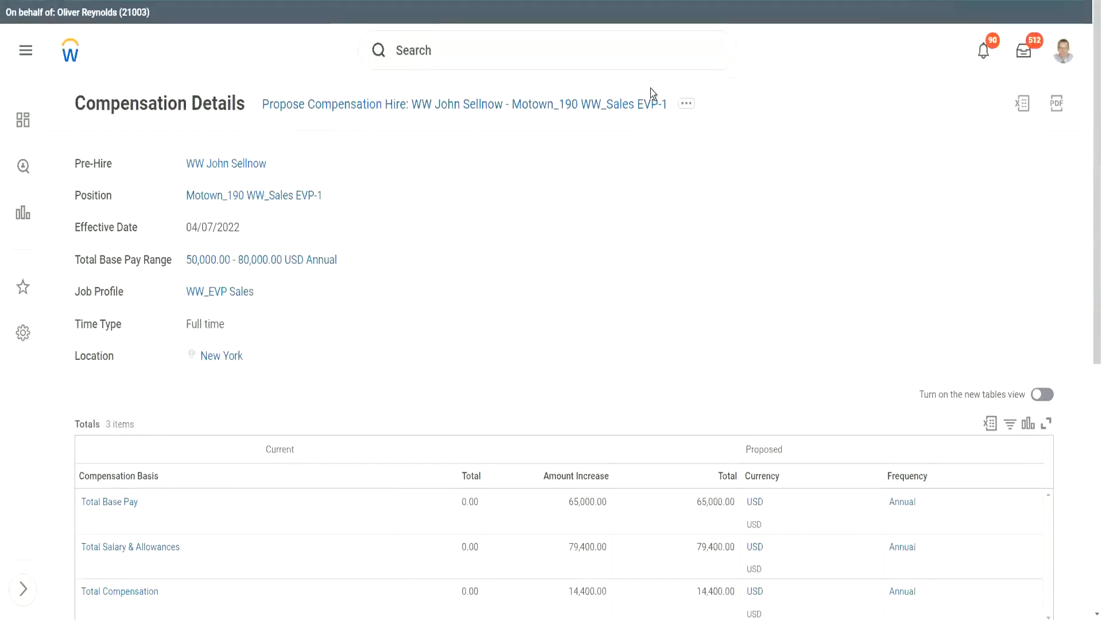
{"action": "left_click", "coordinate": [1027, 51]}
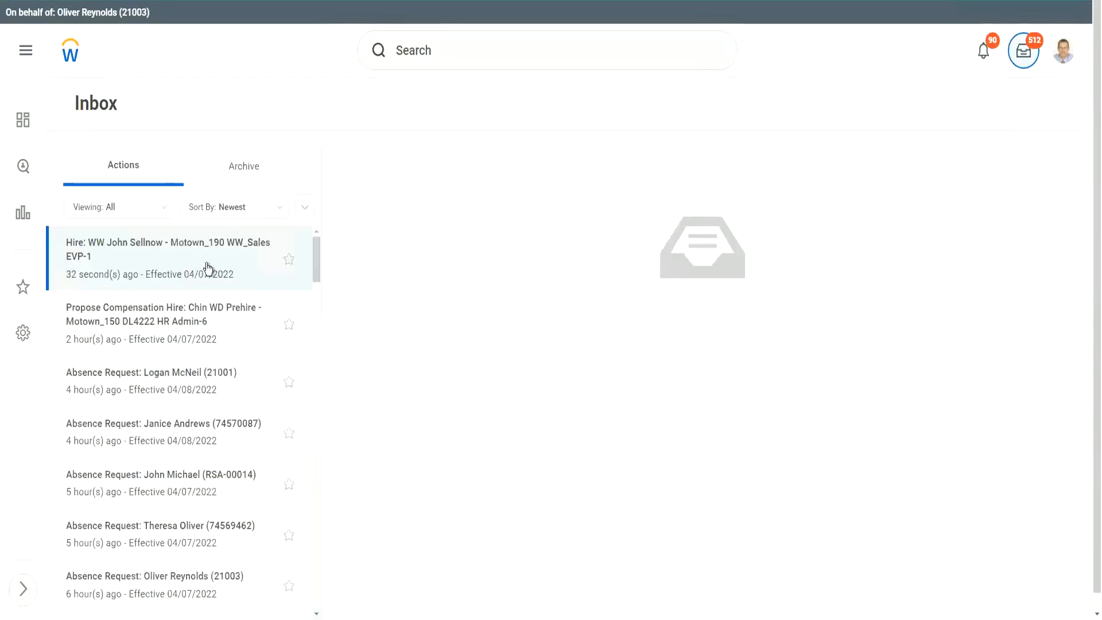
Check the Hire item's staffing (unfilled Motown_190 WW_Sales EVP-1, Regular, 100% FTE) and approve it.
{"action": "left_click", "coordinate": [208, 269]}
{"action": "scroll", "coordinate": [515, 332], "scroll_direction": "down", "scroll_amount": 5}
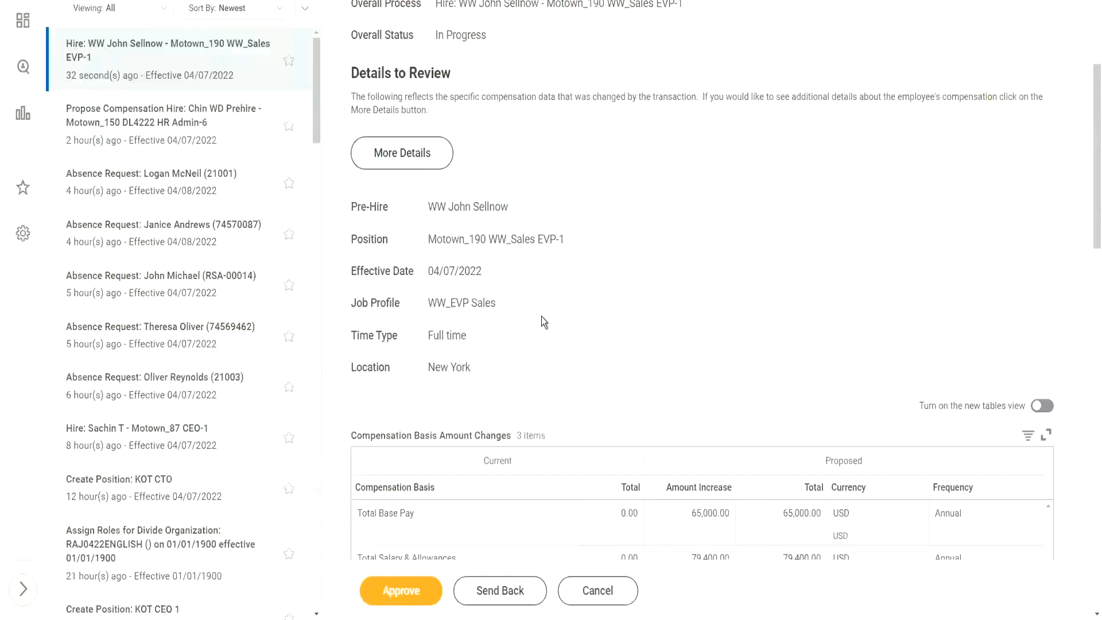
{"action": "scroll", "coordinate": [544, 322], "scroll_direction": "down", "scroll_amount": 5}
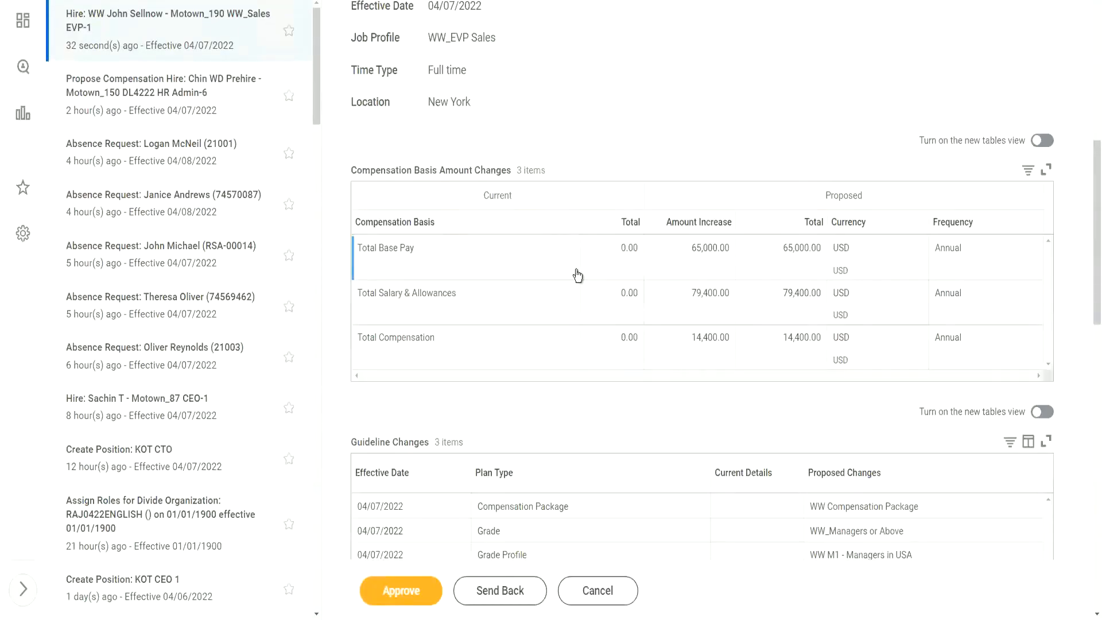
{"action": "scroll", "coordinate": [573, 271], "scroll_direction": "down", "scroll_amount": 6}
{"action": "scroll", "coordinate": [567, 337], "scroll_direction": "down", "scroll_amount": 7}
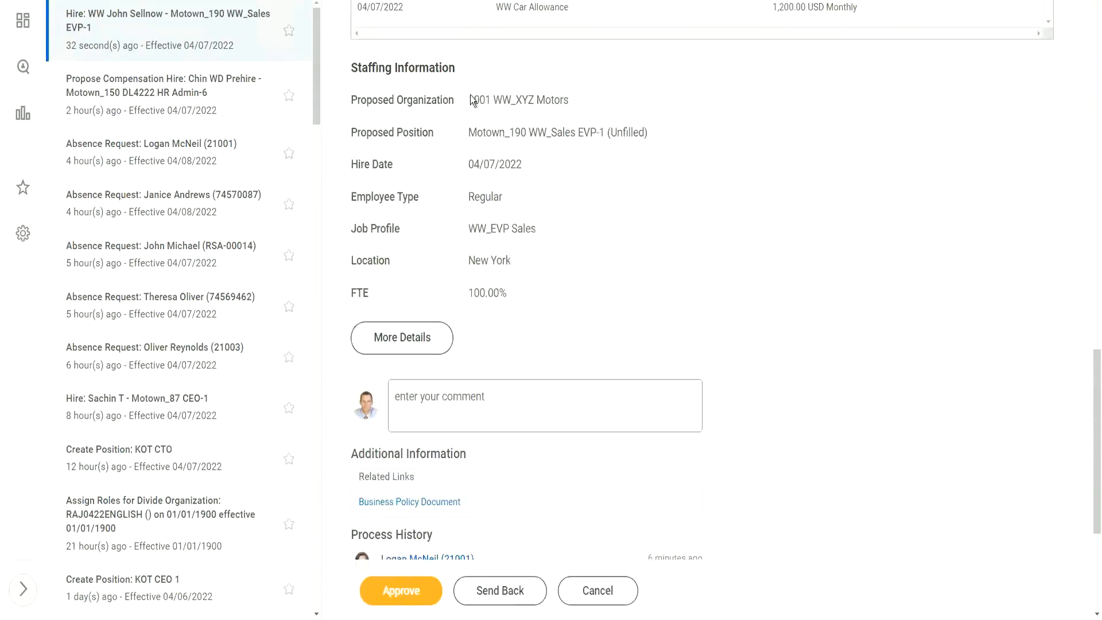
{"action": "double_click", "coordinate": [474, 143]}
{"action": "left_click", "coordinate": [475, 192]}
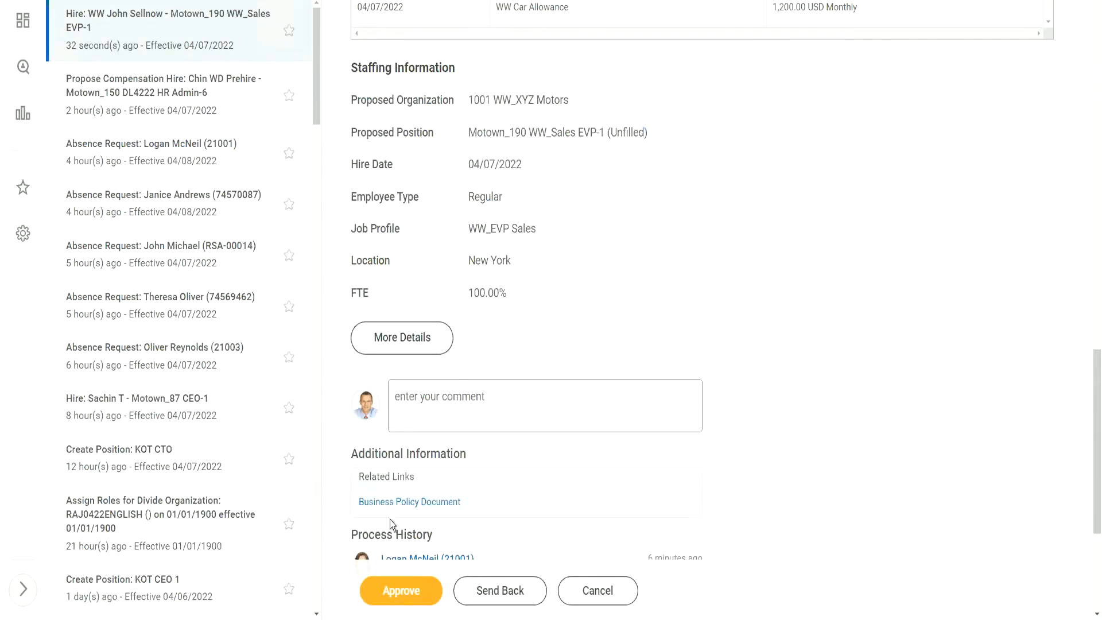
{"action": "left_click", "coordinate": [409, 597]}
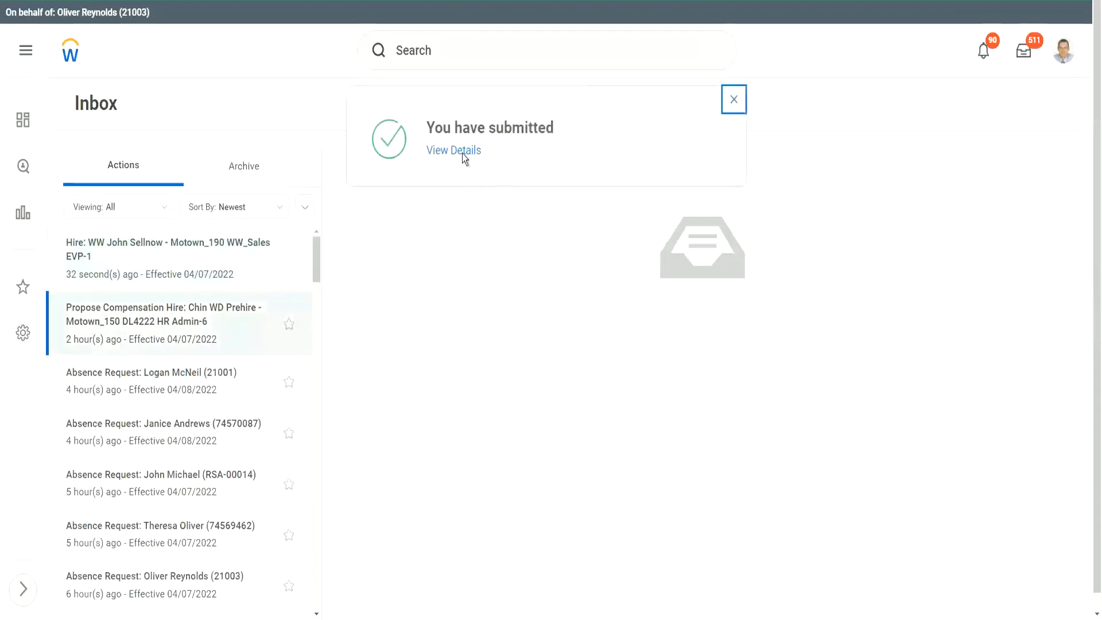
View the submitted hire's details, marked Successfully Completed.
{"action": "left_click", "coordinate": [462, 155]}
{"action": "left_click", "coordinate": [457, 151]}
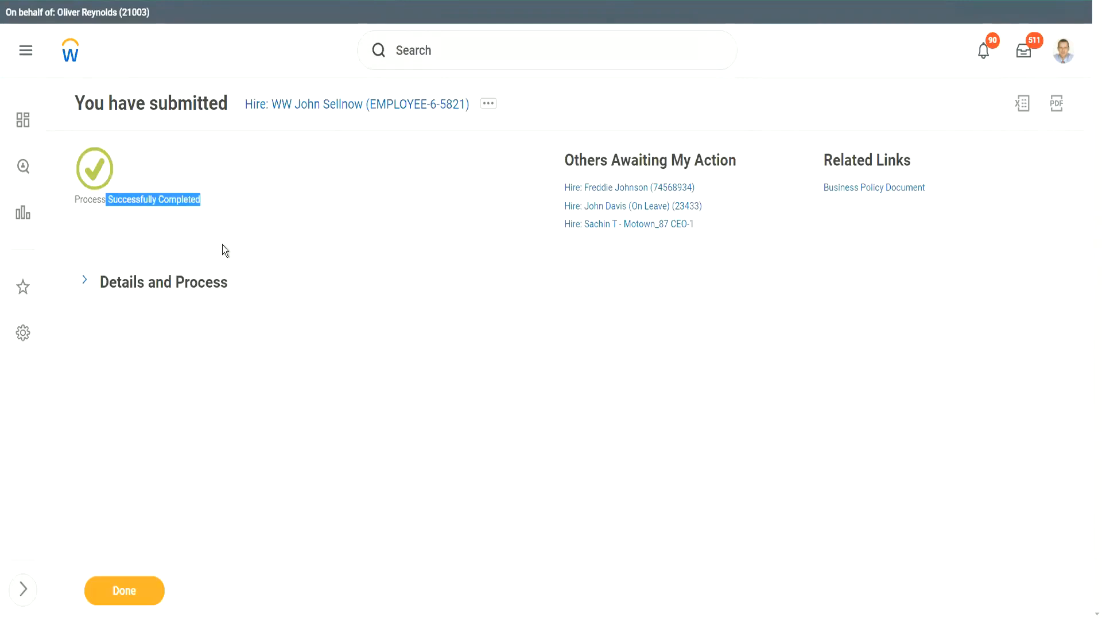
Inspect the hire's eight-step process history, noting Onboarding's Automatic Complete status.
{"action": "left_click", "coordinate": [85, 285]}
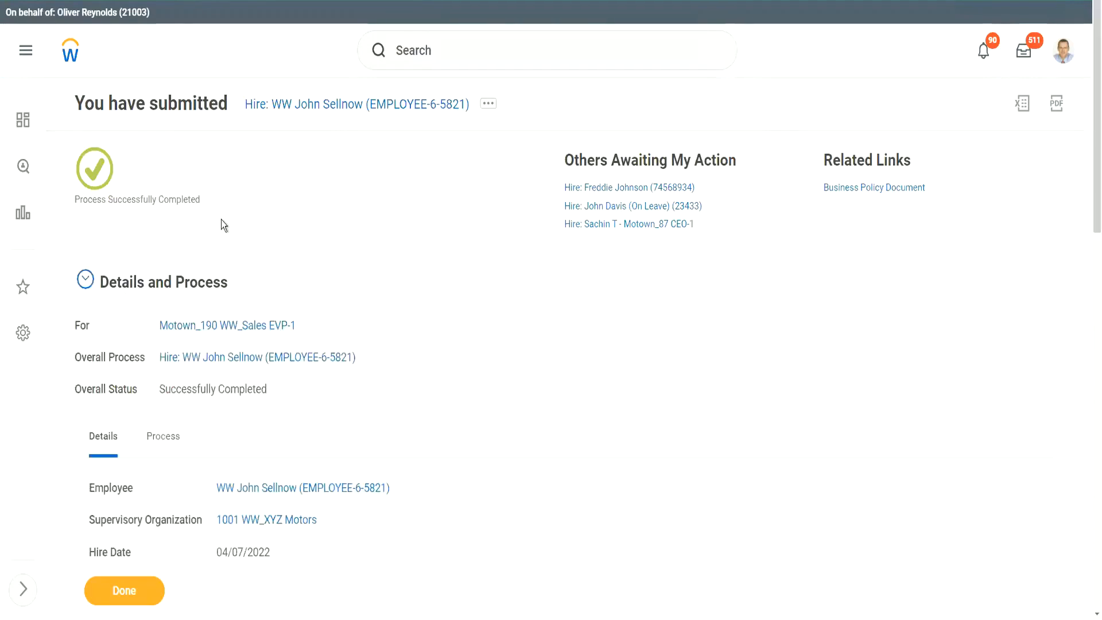
{"action": "scroll", "coordinate": [222, 219], "scroll_direction": "down", "scroll_amount": 5}
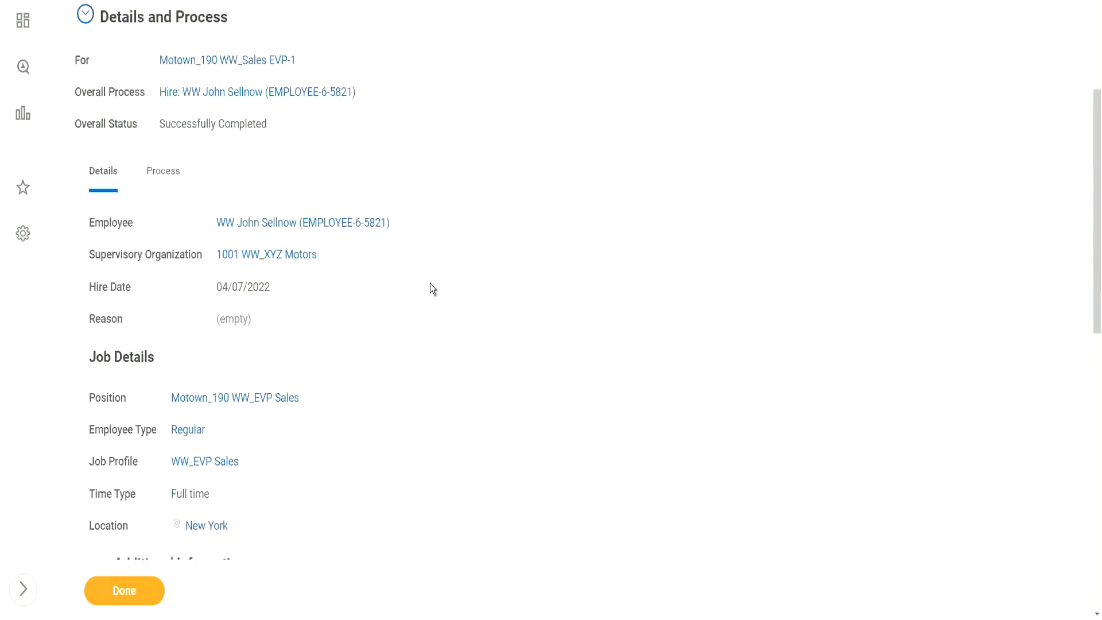
{"action": "scroll", "coordinate": [428, 283], "scroll_direction": "down", "scroll_amount": 3}
{"action": "scroll", "coordinate": [426, 285], "scroll_direction": "up", "scroll_amount": 4}
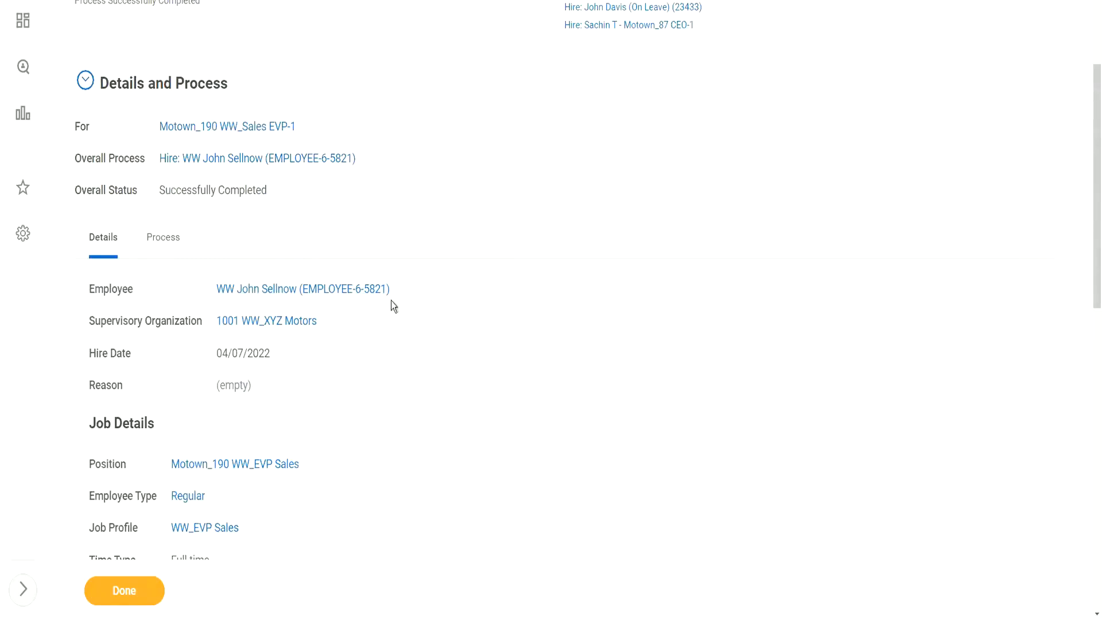
{"action": "left_click", "coordinate": [160, 241]}
{"action": "scroll", "coordinate": [516, 331], "scroll_direction": "down", "scroll_amount": 3}
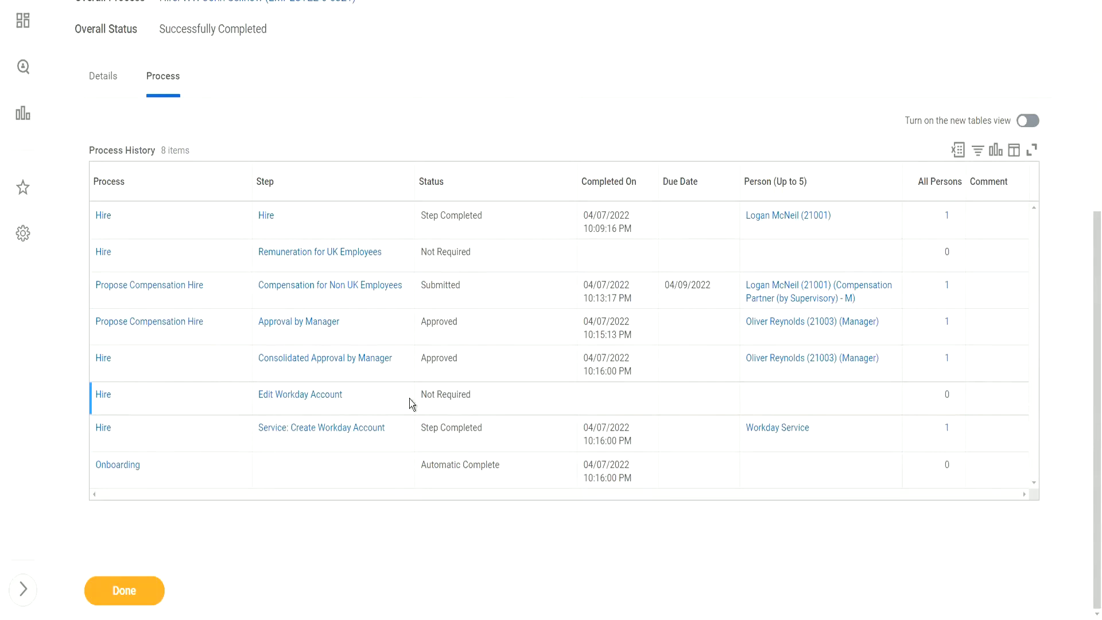
{"action": "left_click_drag", "start_coordinate": [501, 466], "coordinate": [421, 466]}
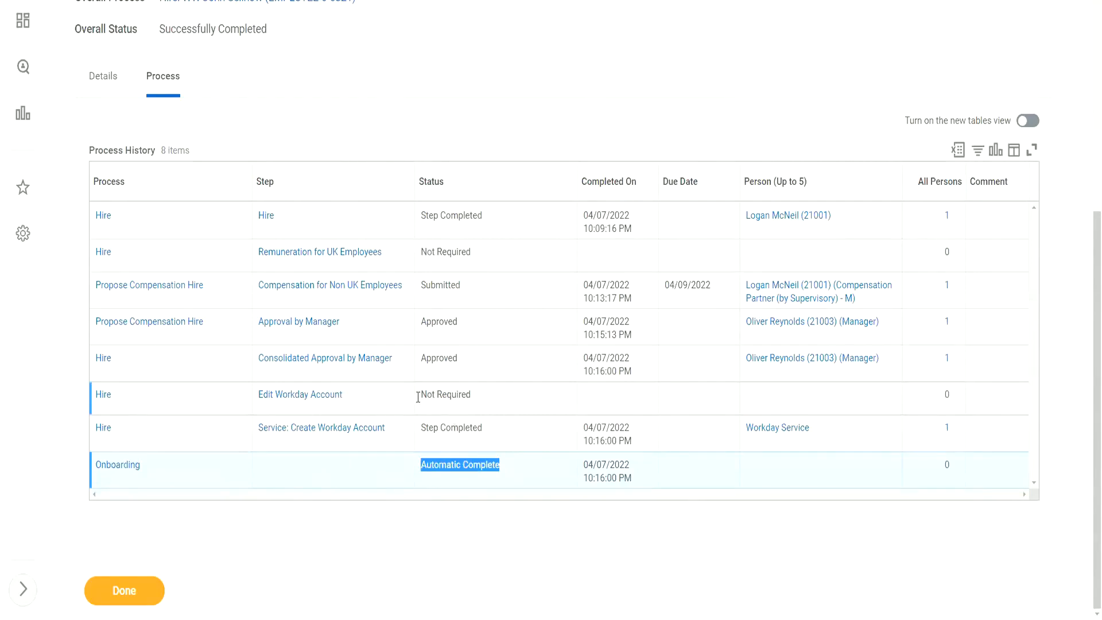
{"action": "left_click_drag", "start_coordinate": [421, 395], "coordinate": [478, 396]}
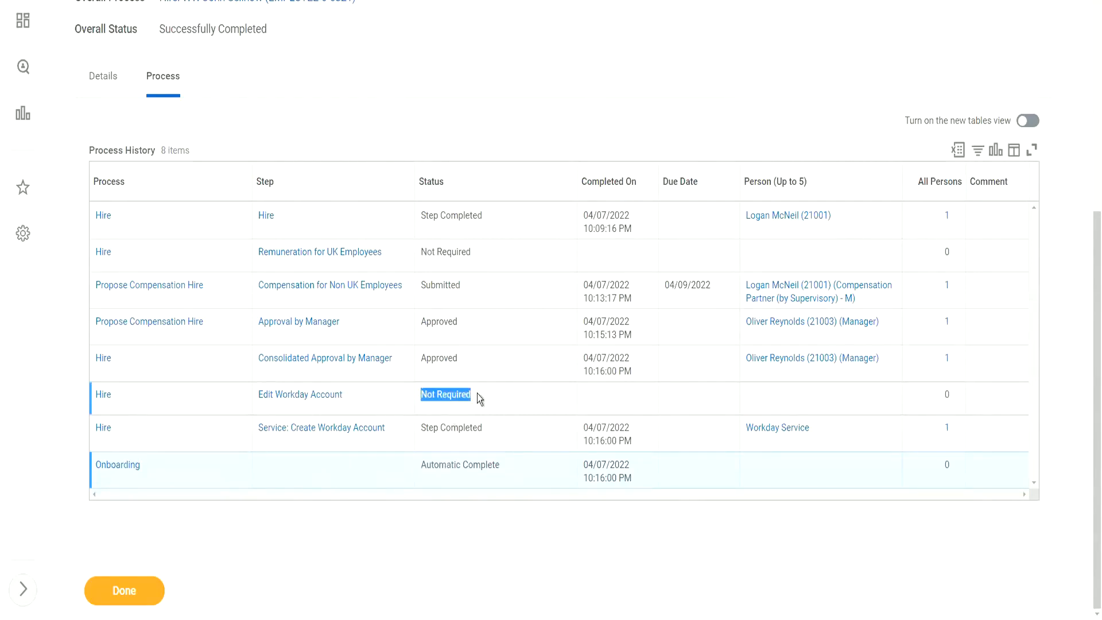
{"action": "left_click", "coordinate": [432, 398]}
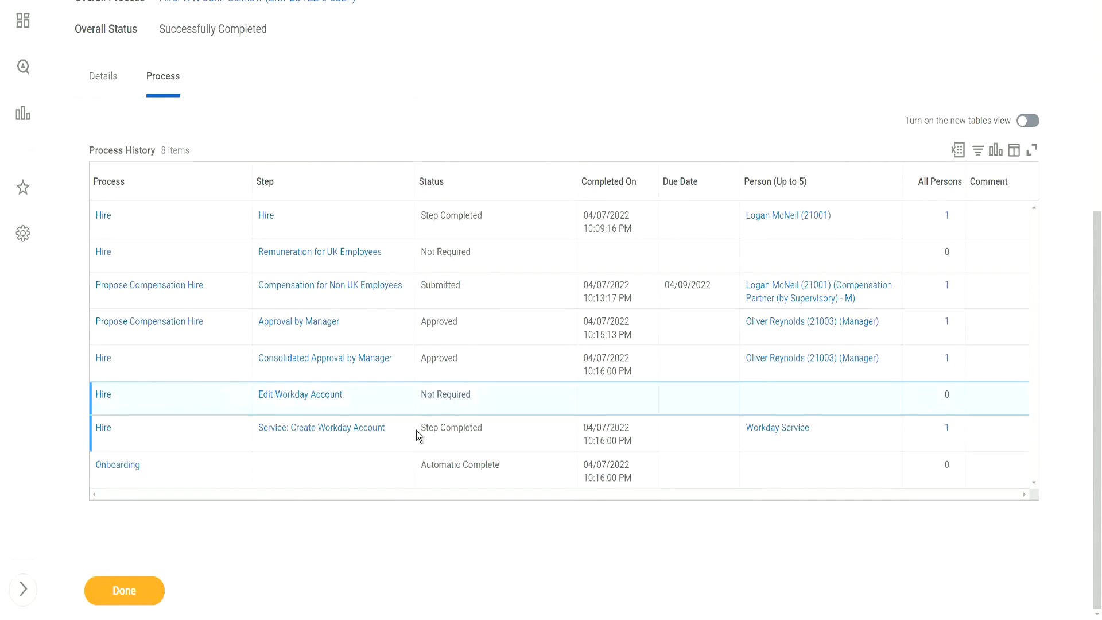
{"action": "left_click_drag", "start_coordinate": [420, 428], "coordinate": [489, 428]}
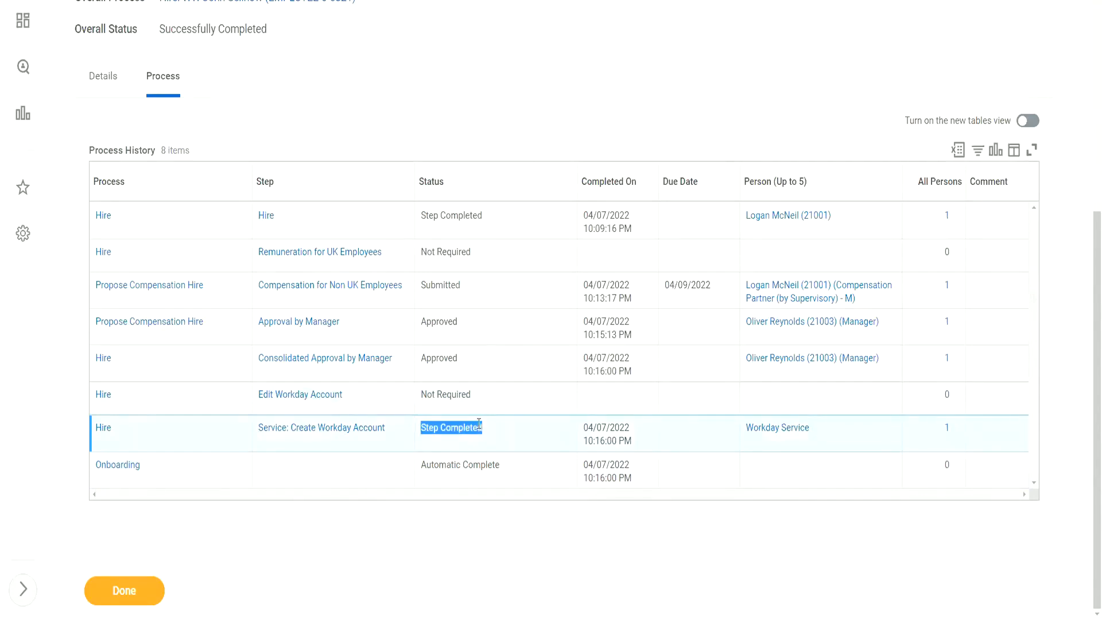
View all persons on the account-creation step, then finish with Done back to the Inbox.
{"action": "left_click", "coordinate": [947, 429]}
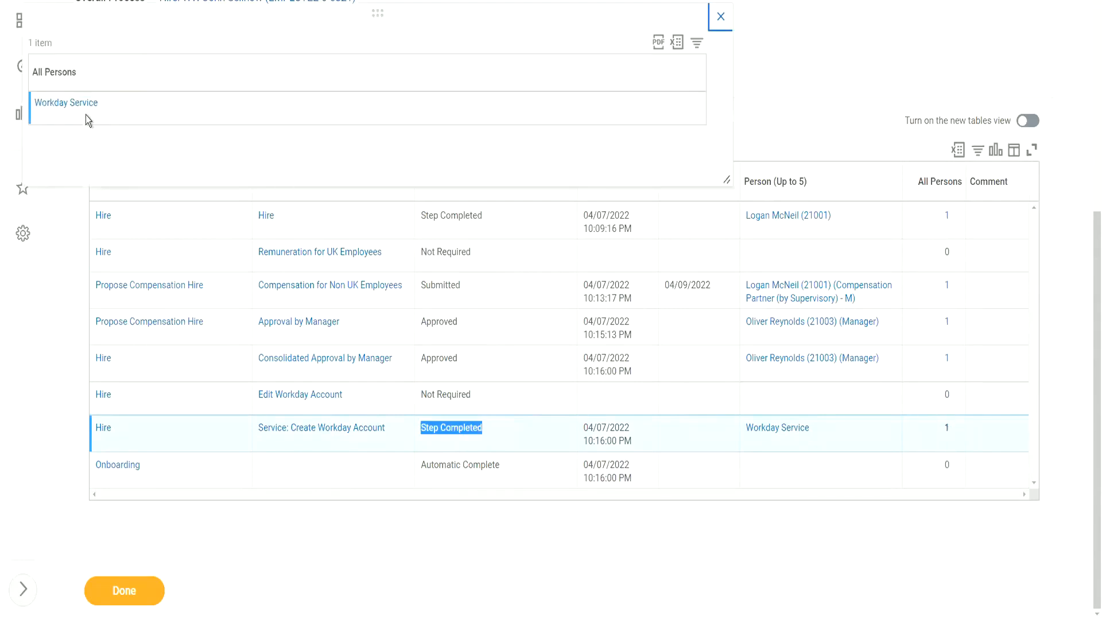
{"action": "left_click", "coordinate": [721, 17]}
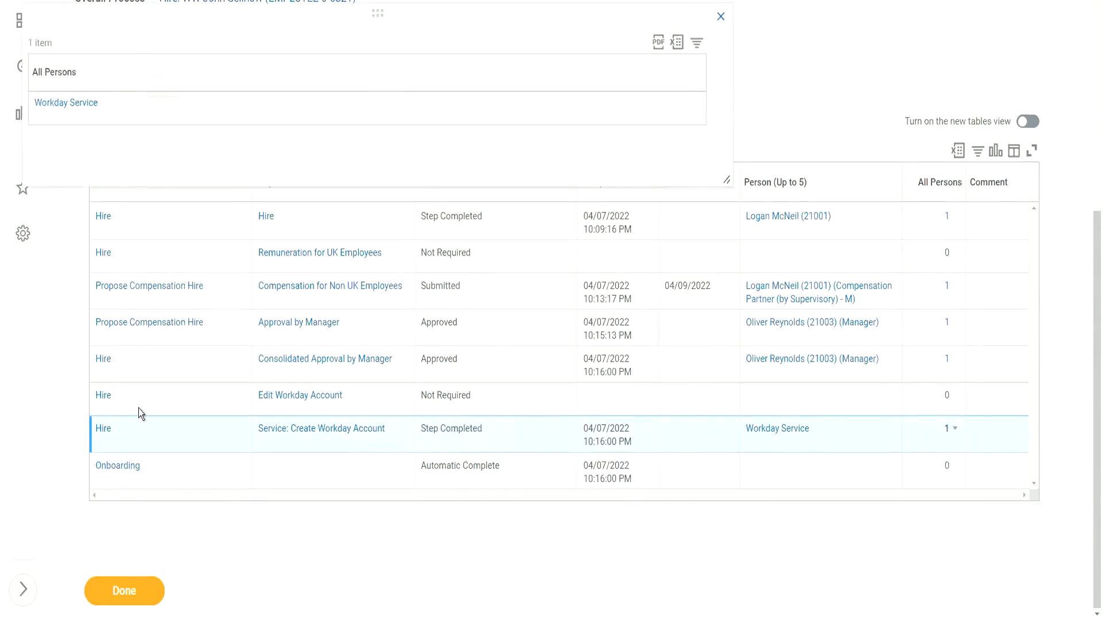
{"action": "left_click", "coordinate": [129, 592]}
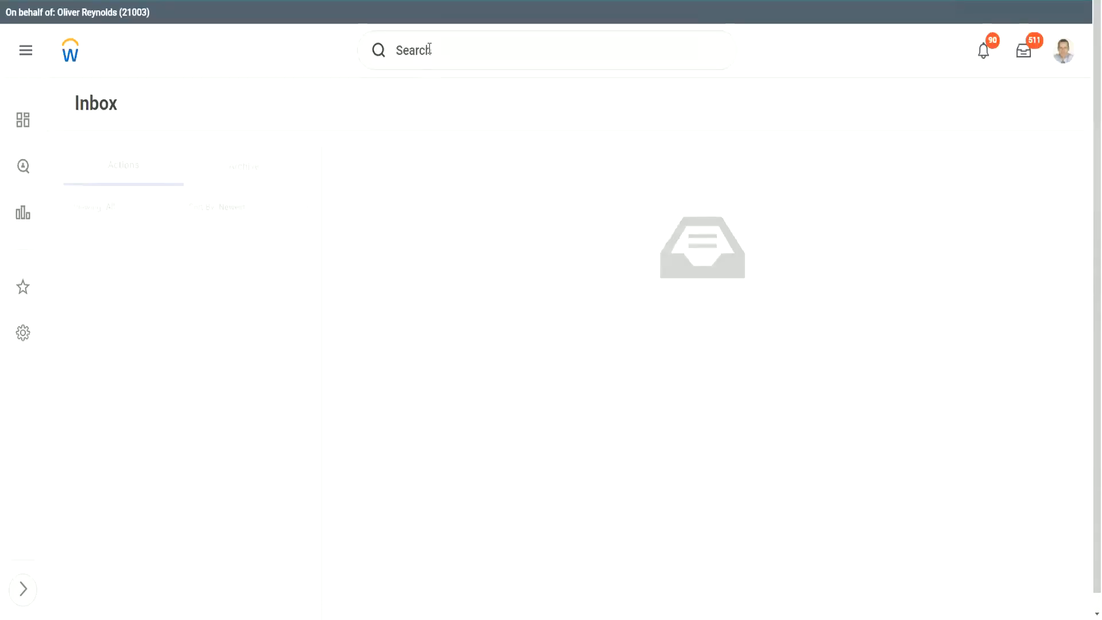
Start a proxy session acting as the HR user through the Start Proxy task.
{"action": "left_click", "coordinate": [425, 52]}
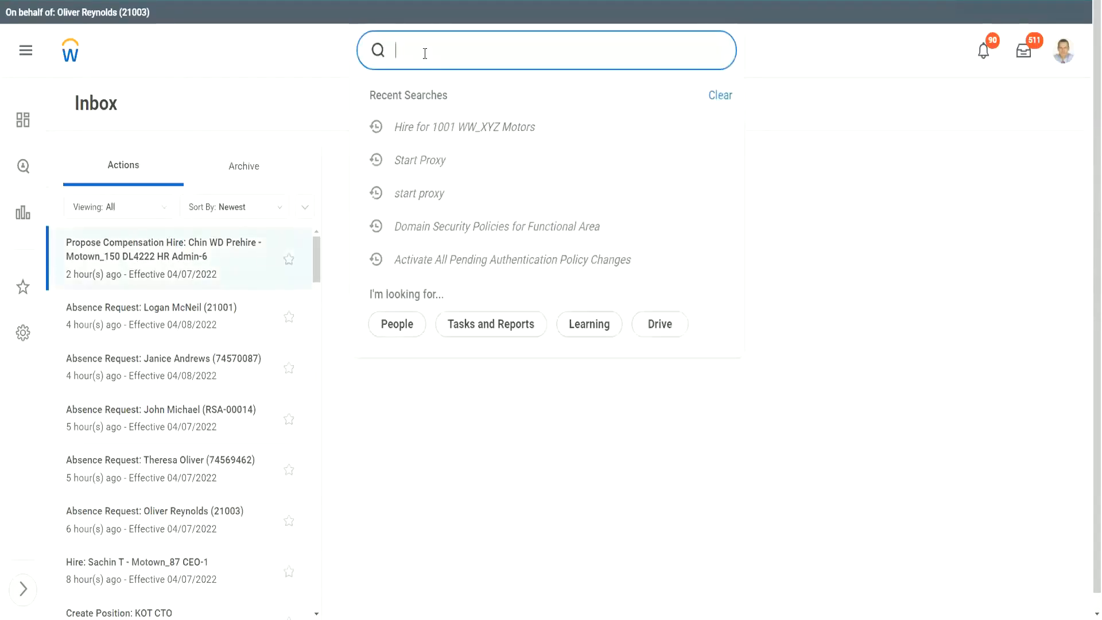
{"action": "type", "text": "start proxy"}
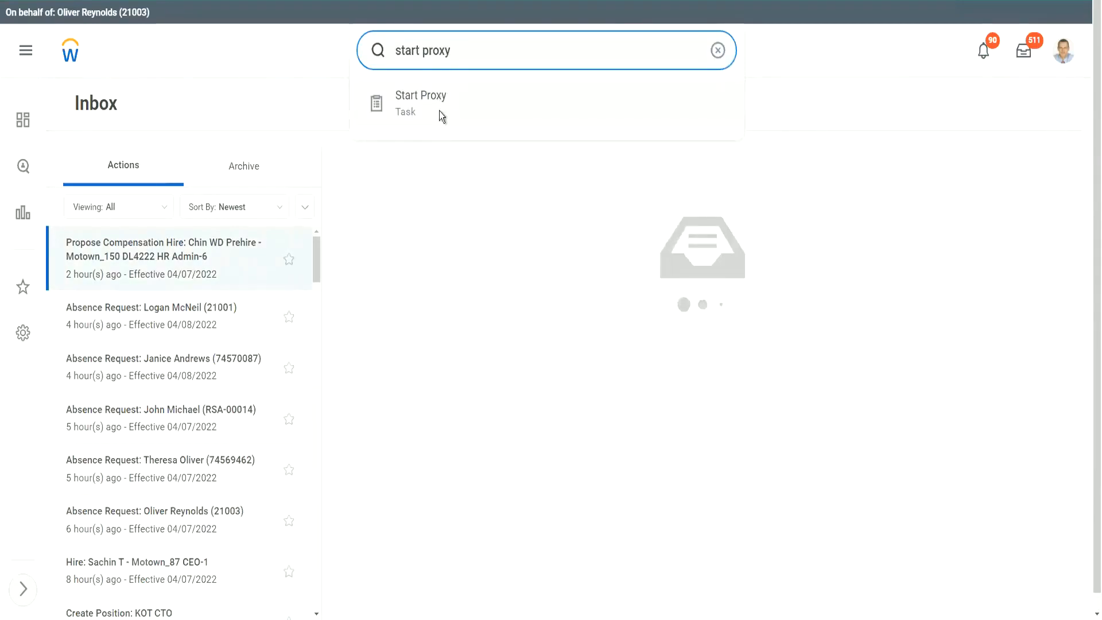
{"action": "left_click", "coordinate": [442, 110]}
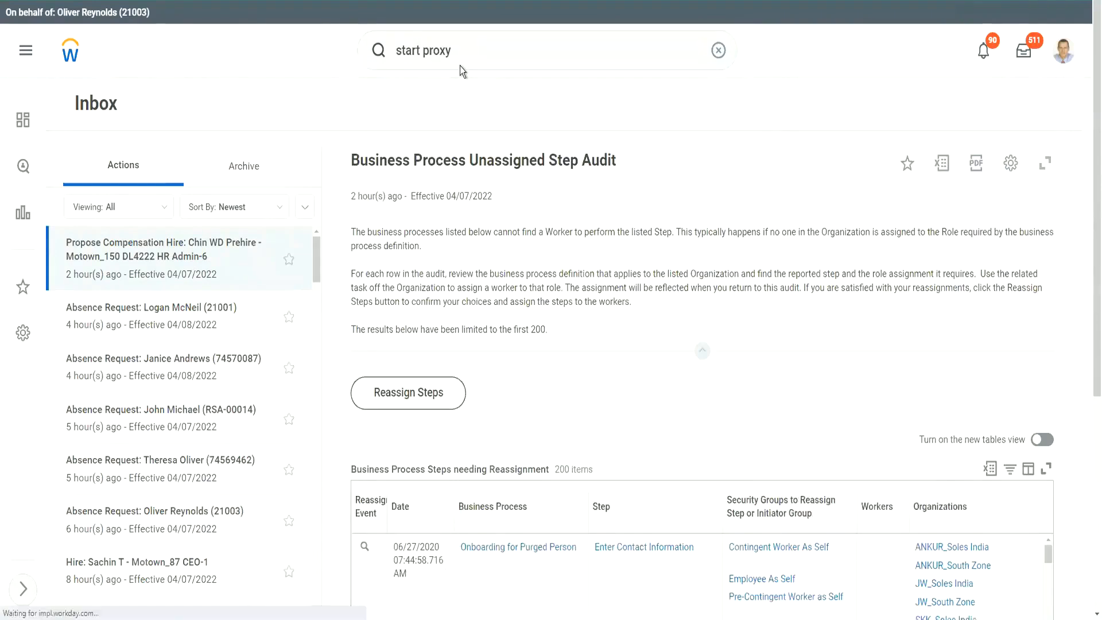
{"action": "left_click", "coordinate": [120, 171]}
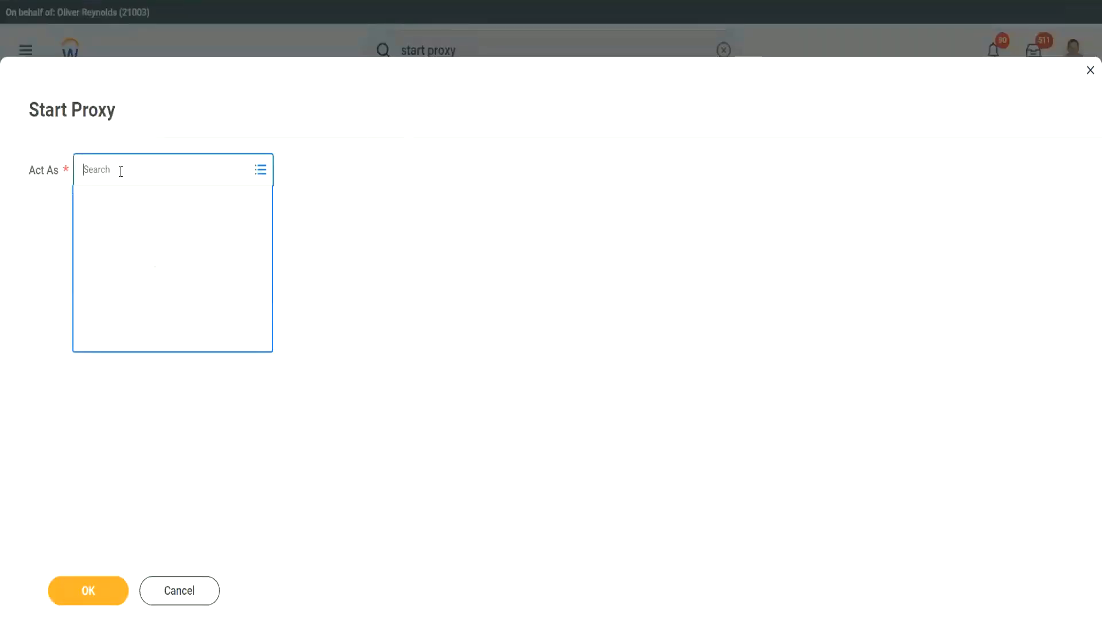
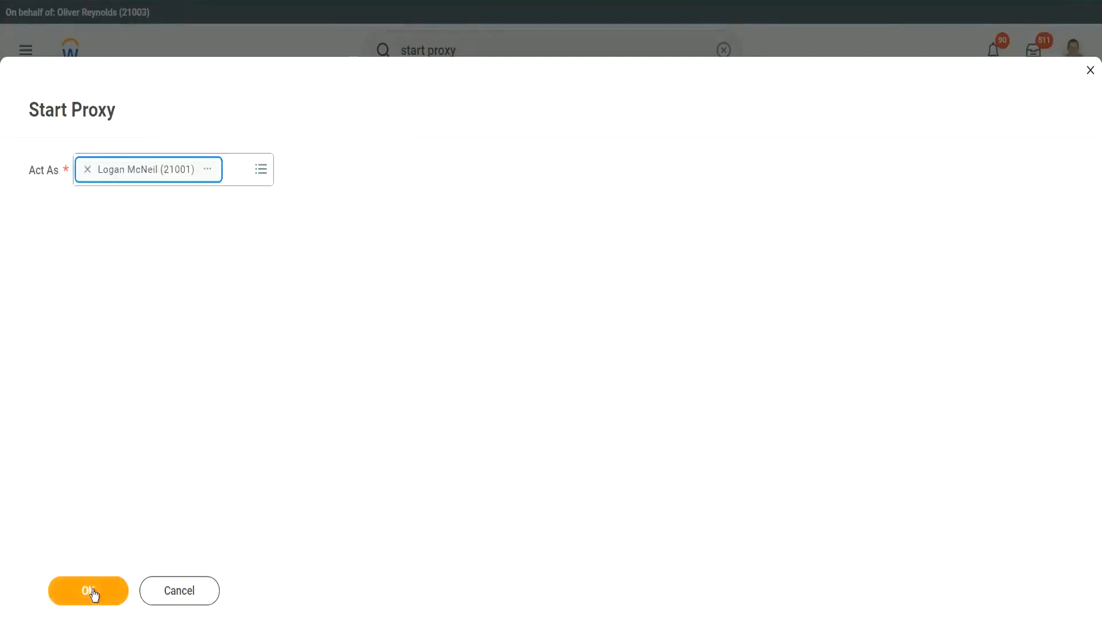
{"action": "key", "text": "Return"}
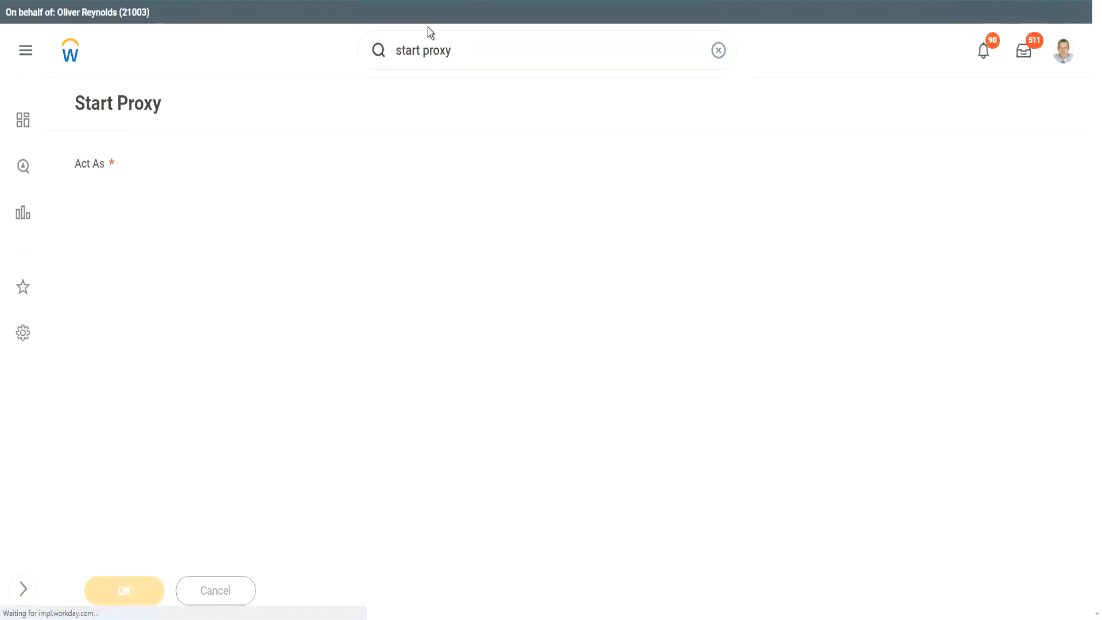
{"action": "left_click", "coordinate": [458, 50]}
Open the 1001 WW_XYZ Motors supervisory organization and select its WW_EVP Sales member.
{"action": "type", "text": "100"}
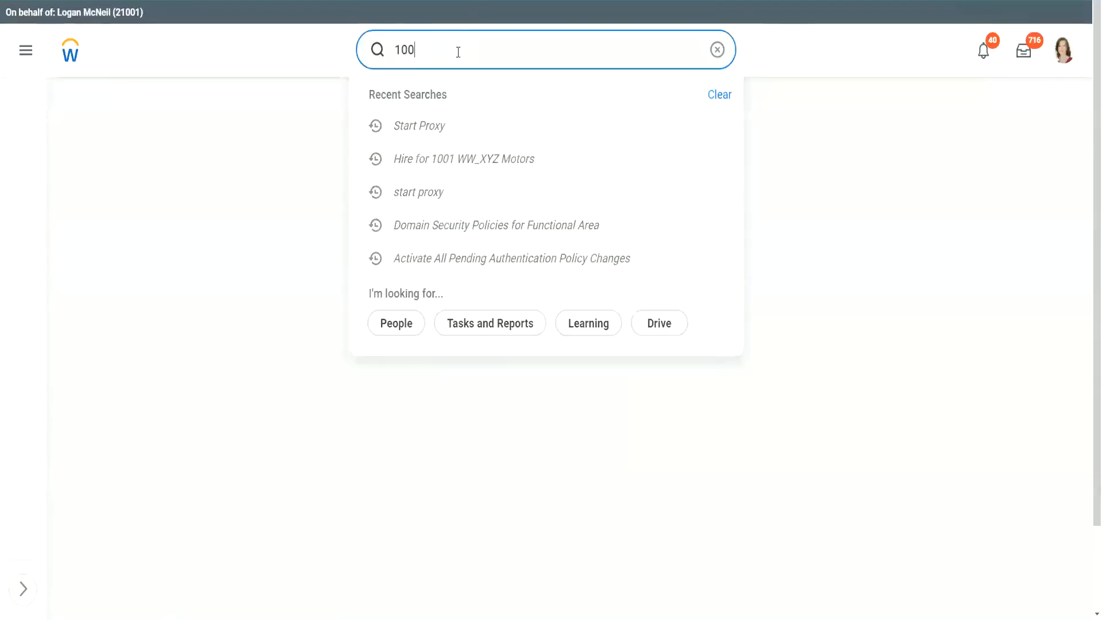
{"action": "type", "text": "1"}
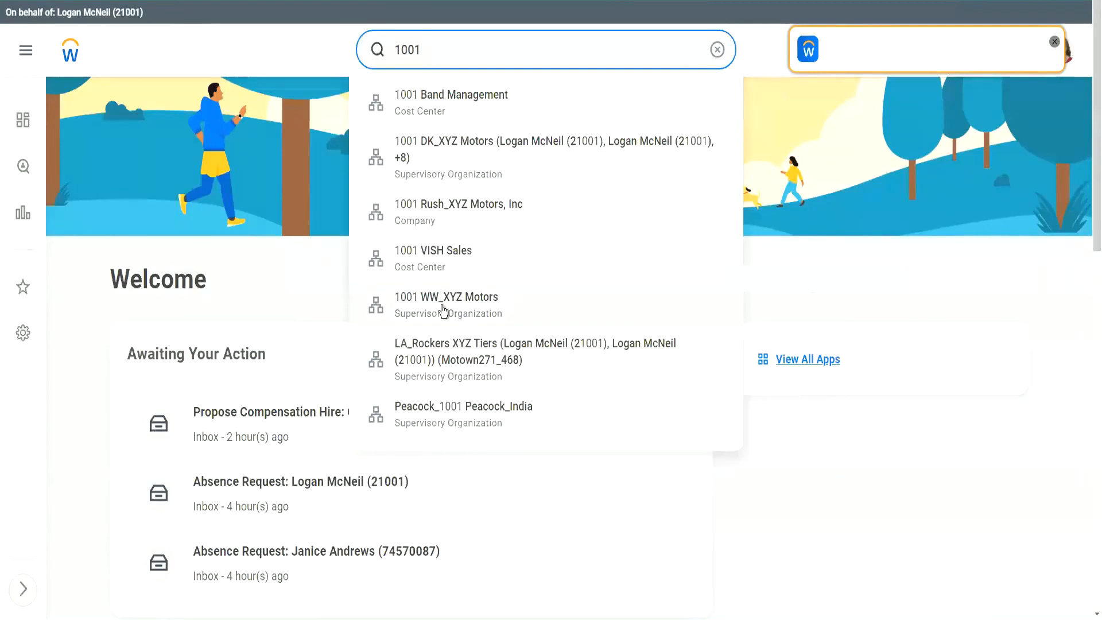
{"action": "left_click", "coordinate": [443, 308]}
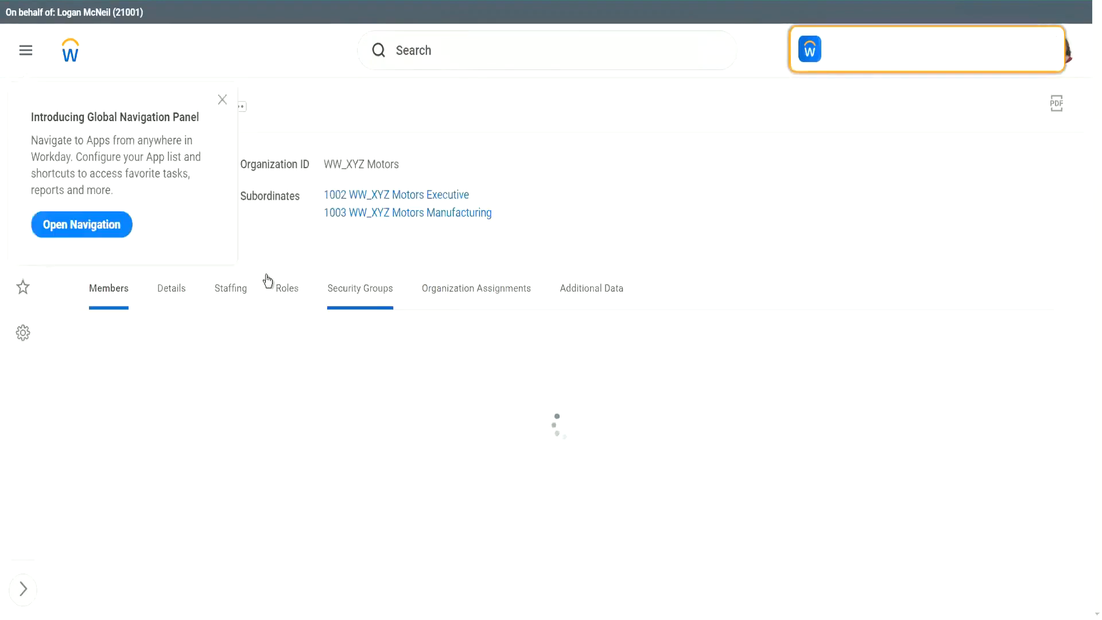
{"action": "left_click", "coordinate": [222, 100]}
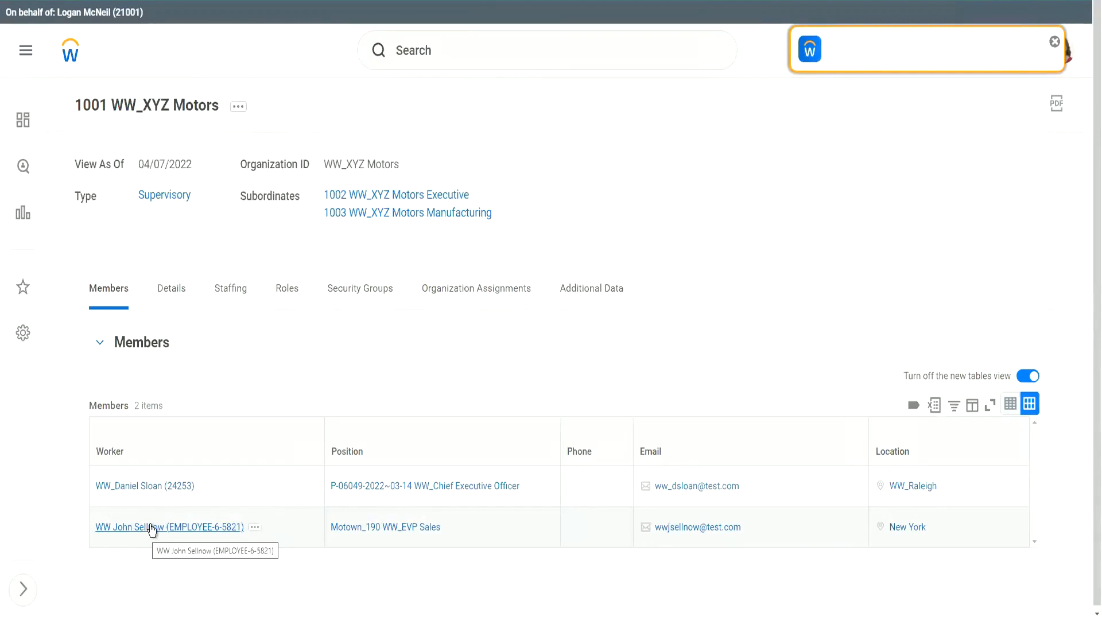
{"action": "left_click", "coordinate": [259, 534]}
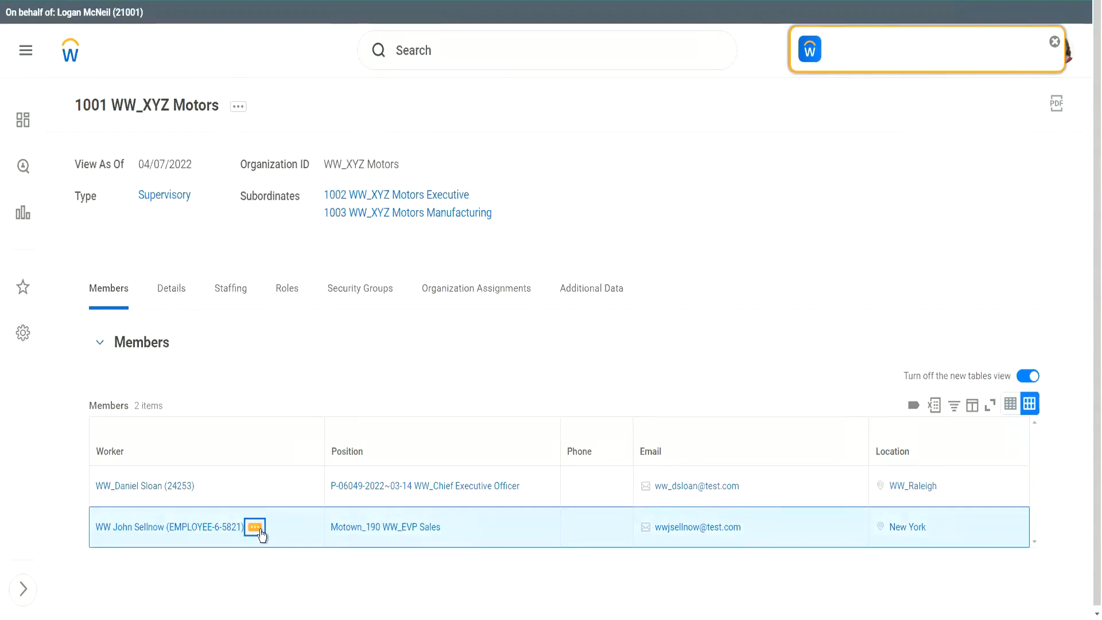
Open View Workday Account under Security Profile for the WW_EVP Sales worker.
{"action": "left_click", "coordinate": [260, 533]}
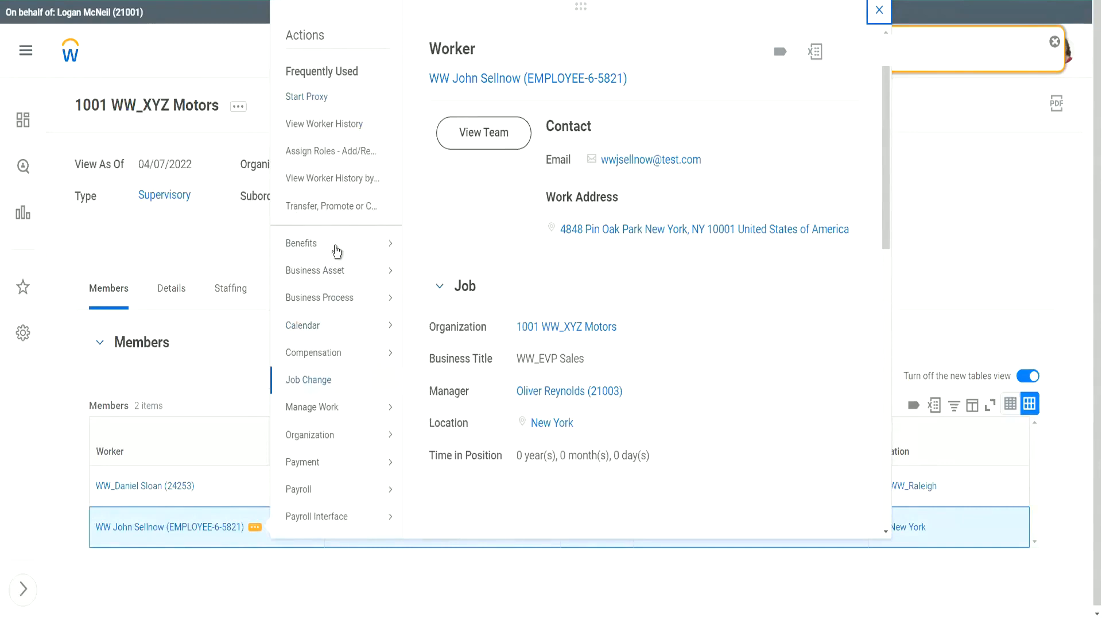
{"action": "scroll", "coordinate": [336, 252], "scroll_direction": "down", "scroll_amount": 7}
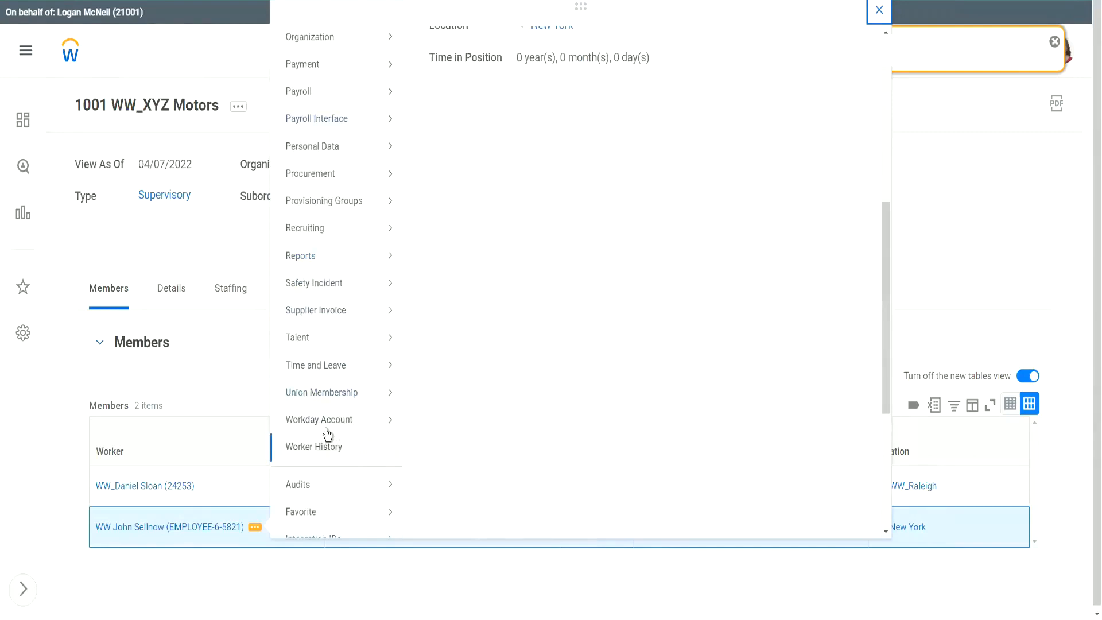
{"action": "mouse_move", "coordinate": [336, 425]}
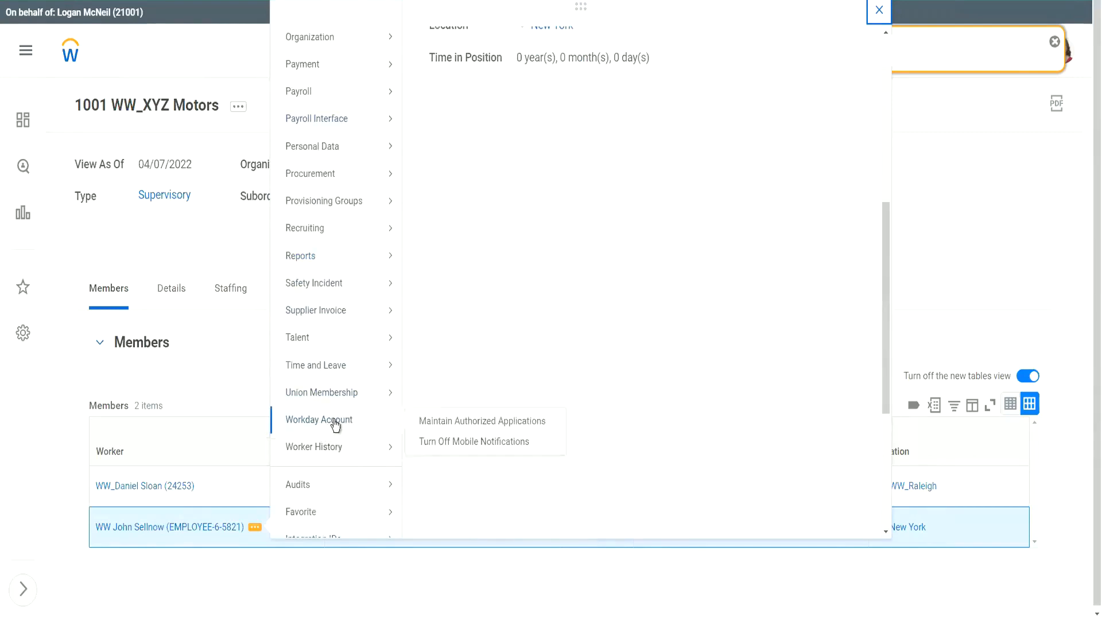
{"action": "mouse_move", "coordinate": [348, 312]}
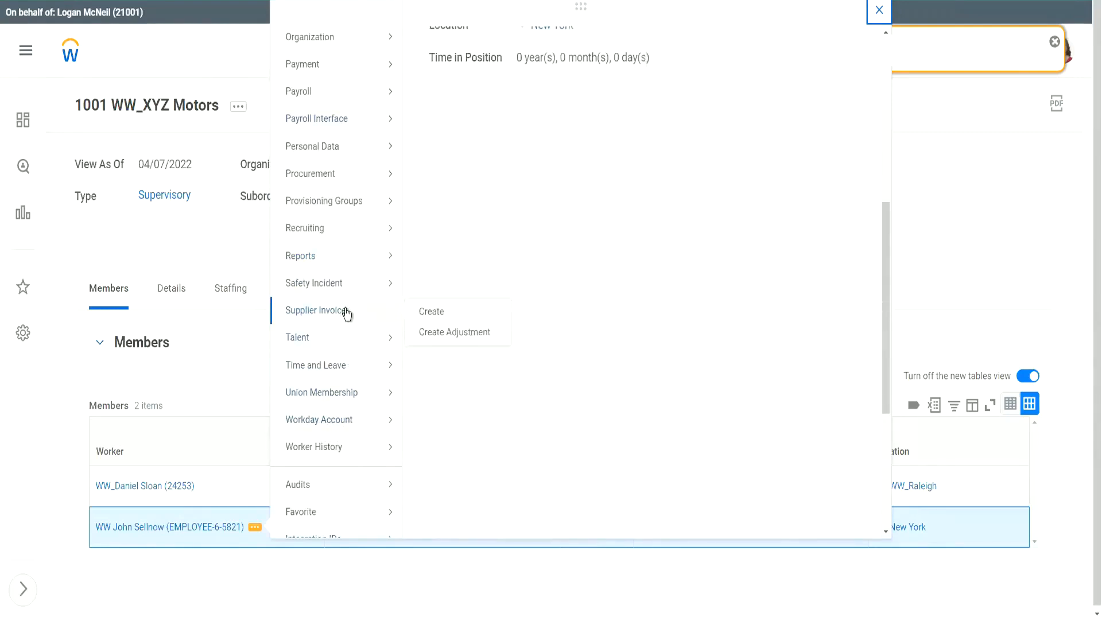
{"action": "scroll", "coordinate": [347, 313], "scroll_direction": "down", "scroll_amount": 4}
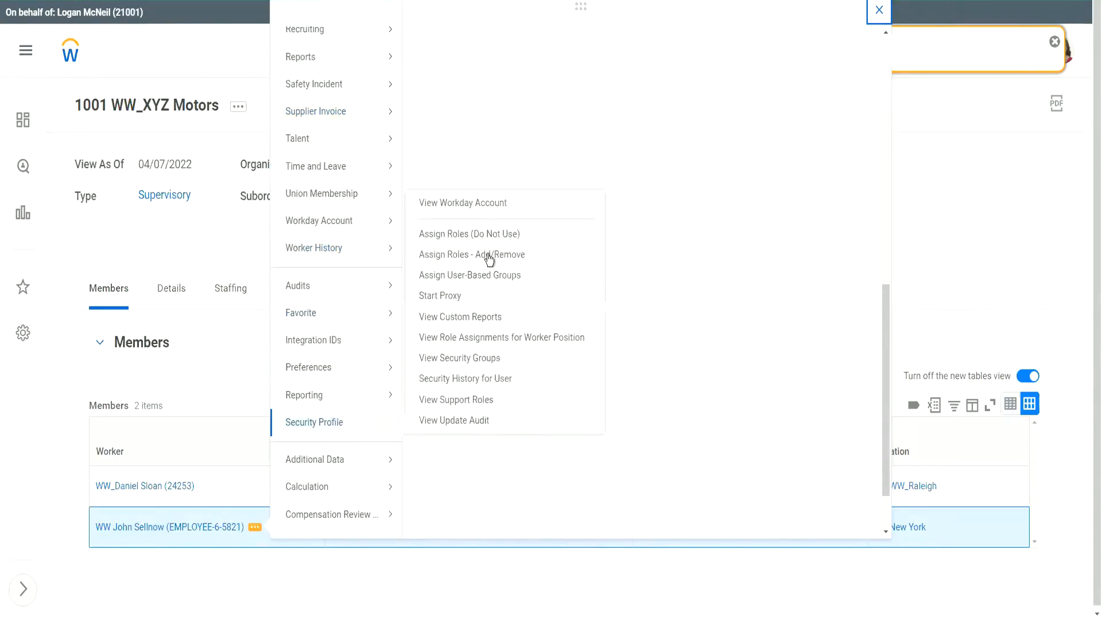
{"action": "left_click", "coordinate": [471, 202]}
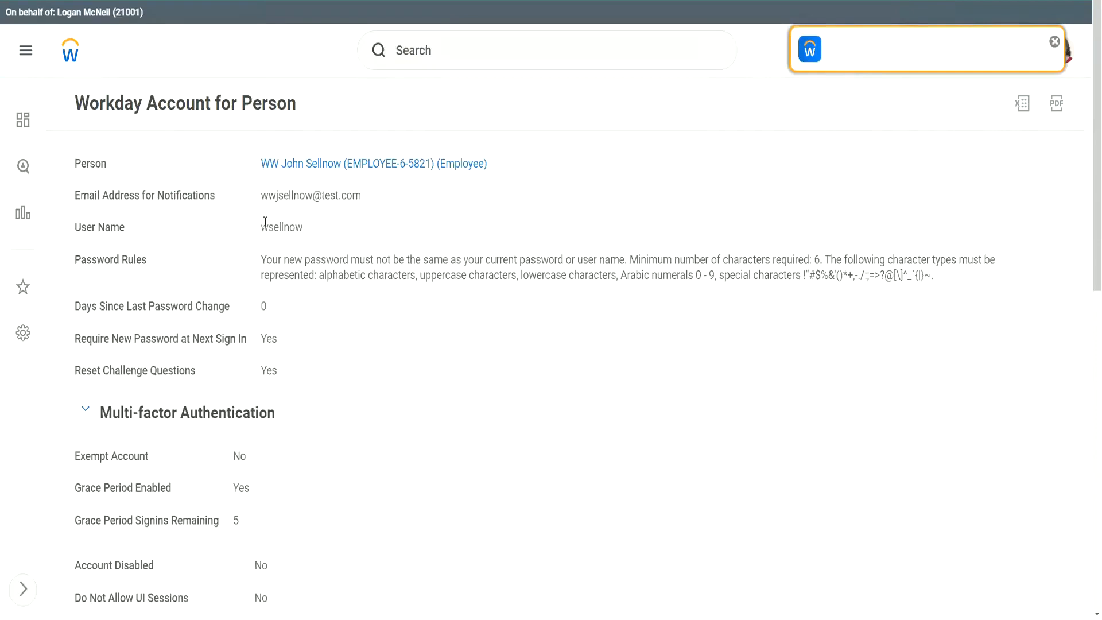
Check the account's user name, grace-period sign-ins and session timeout, then open the Person profile.
{"action": "left_click_drag", "start_coordinate": [263, 224], "coordinate": [268, 223]}
{"action": "left_click", "coordinate": [288, 225]}
{"action": "left_click_drag", "start_coordinate": [268, 229], "coordinate": [303, 224]}
{"action": "left_click", "coordinate": [279, 228]}
{"action": "mouse_move", "coordinate": [268, 228]}
{"action": "left_mouse_down"}
{"action": "mouse_move", "coordinate": [307, 225]}
{"action": "mouse_move", "coordinate": [288, 225]}
{"action": "left_mouse_up"}
{"action": "left_click", "coordinate": [292, 226]}
{"action": "left_click", "coordinate": [295, 231]}
{"action": "scroll", "coordinate": [301, 259], "scroll_direction": "down", "scroll_amount": 10}
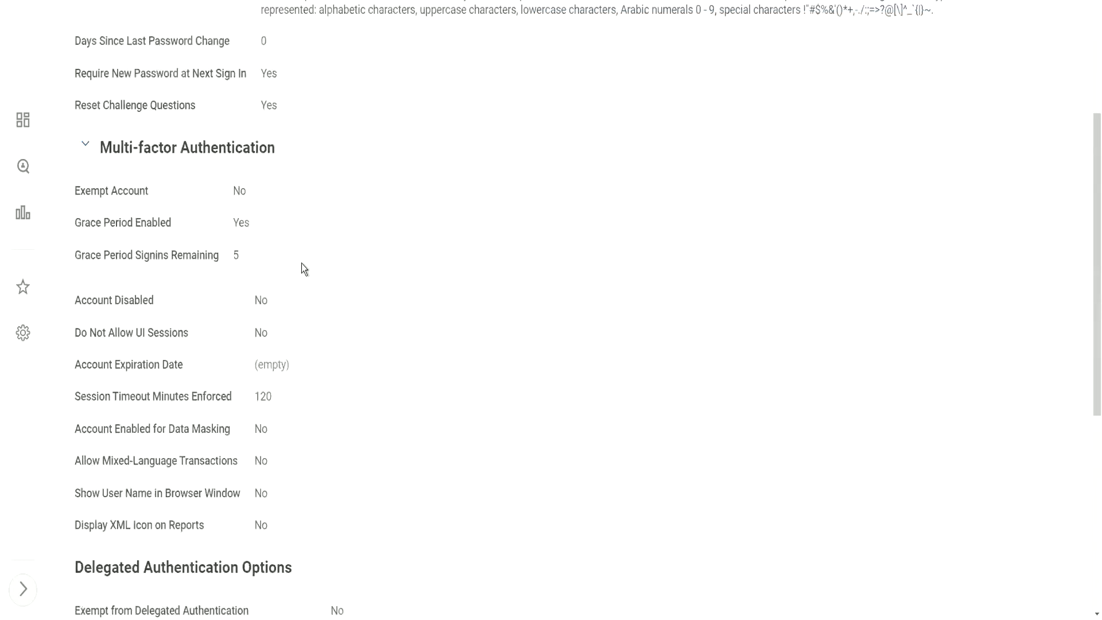
{"action": "scroll", "coordinate": [308, 232], "scroll_direction": "up", "scroll_amount": 10}
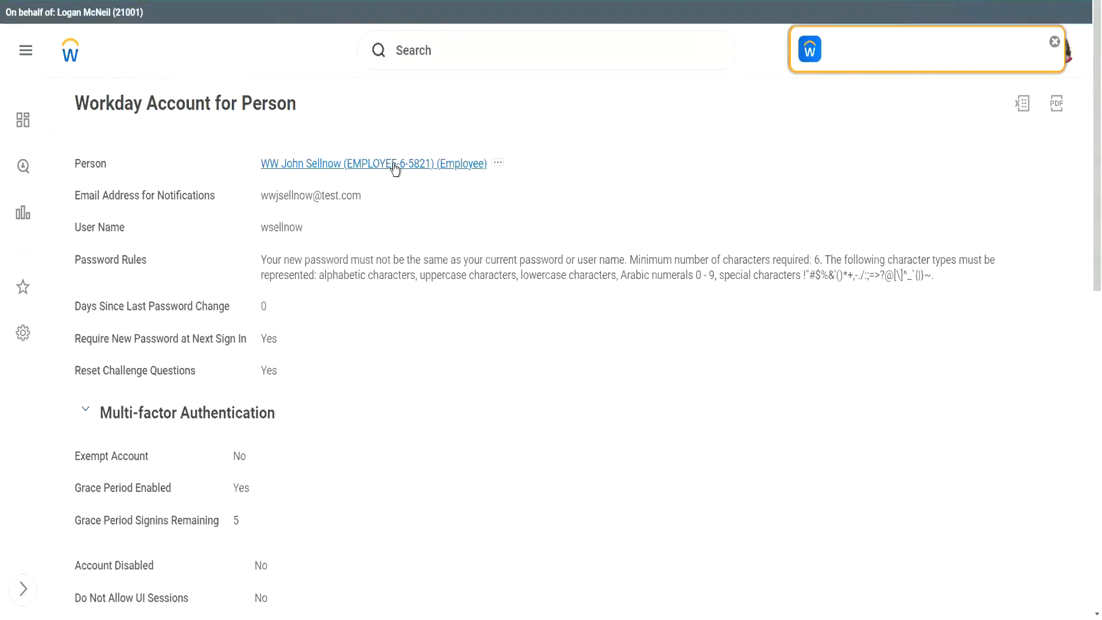
{"action": "left_click", "coordinate": [394, 164]}
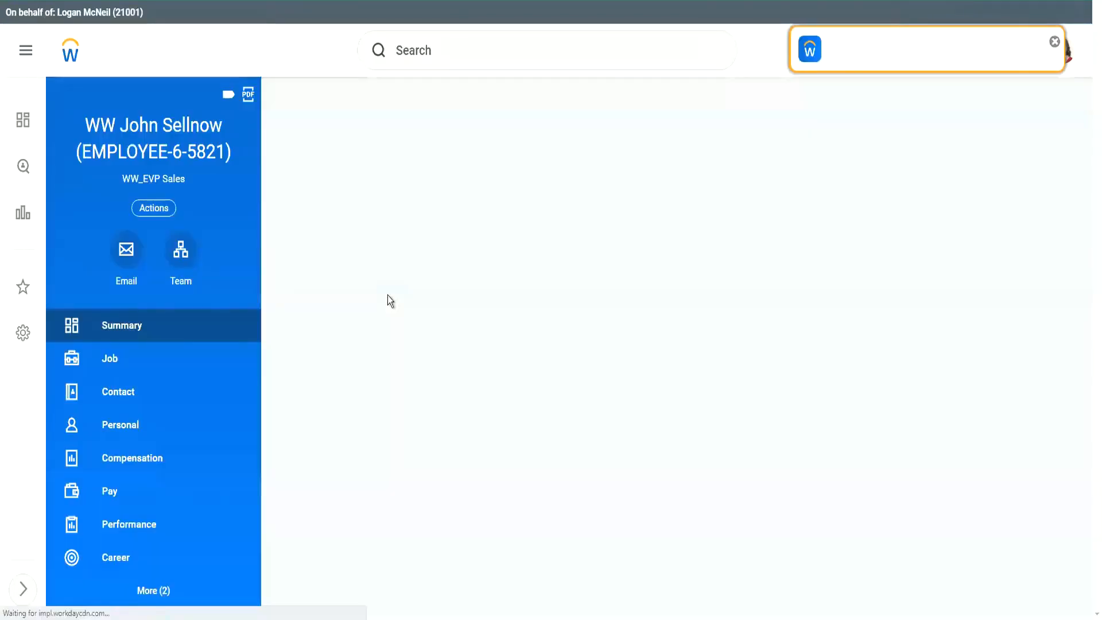
Review the worker's 65,000.00 USD base pay, 79,400.00 total and plan assignments.
{"action": "left_click", "coordinate": [135, 473]}
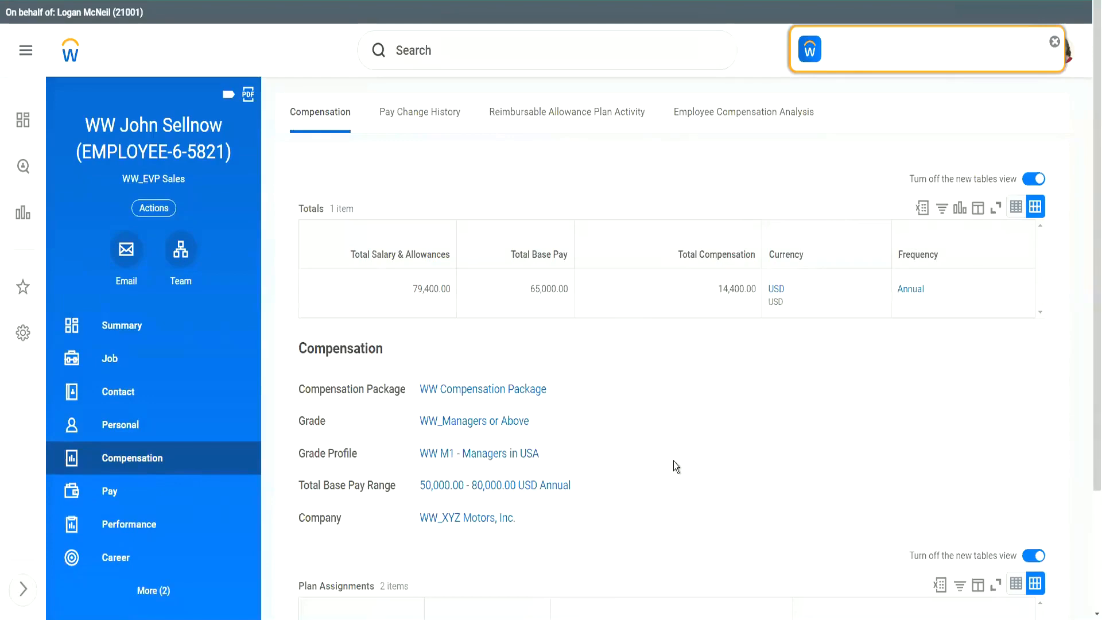
{"action": "scroll", "coordinate": [673, 453], "scroll_direction": "down", "scroll_amount": 2}
{"action": "scroll", "coordinate": [669, 368], "scroll_direction": "up", "scroll_amount": 3}
{"action": "scroll", "coordinate": [665, 418], "scroll_direction": "down", "scroll_amount": 2}
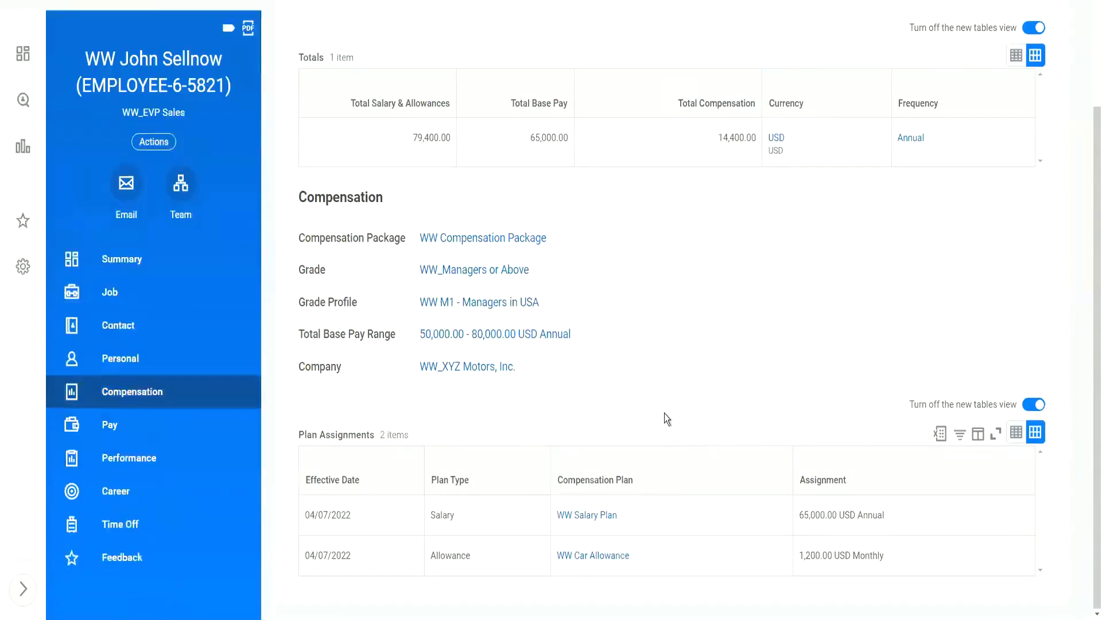
{"action": "scroll", "coordinate": [667, 389], "scroll_direction": "up", "scroll_amount": 3}
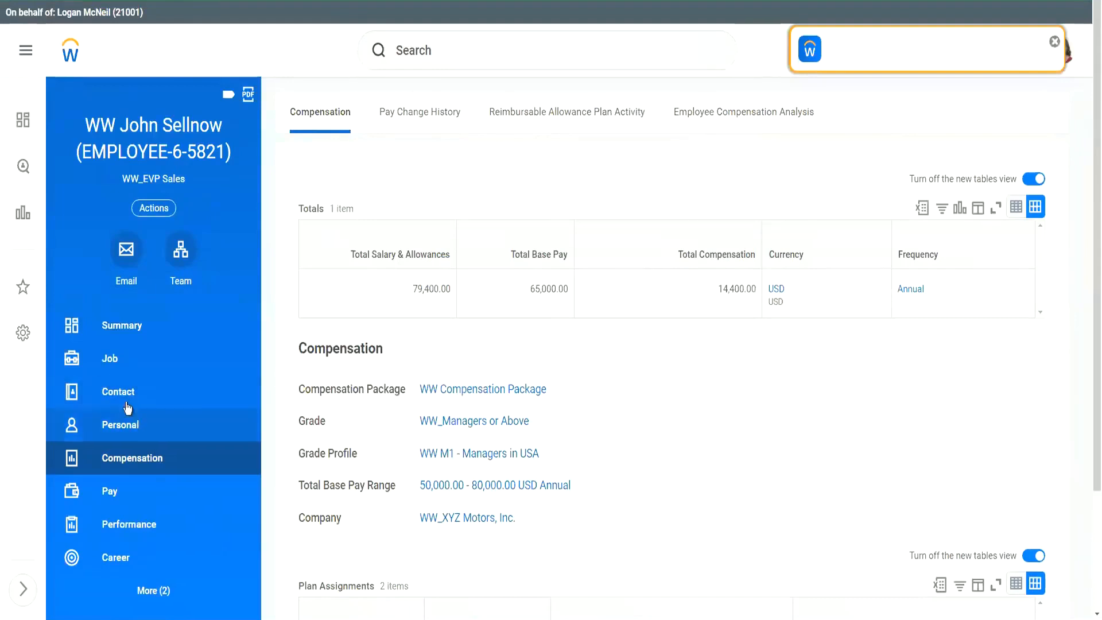
{"action": "left_click", "coordinate": [113, 361]}
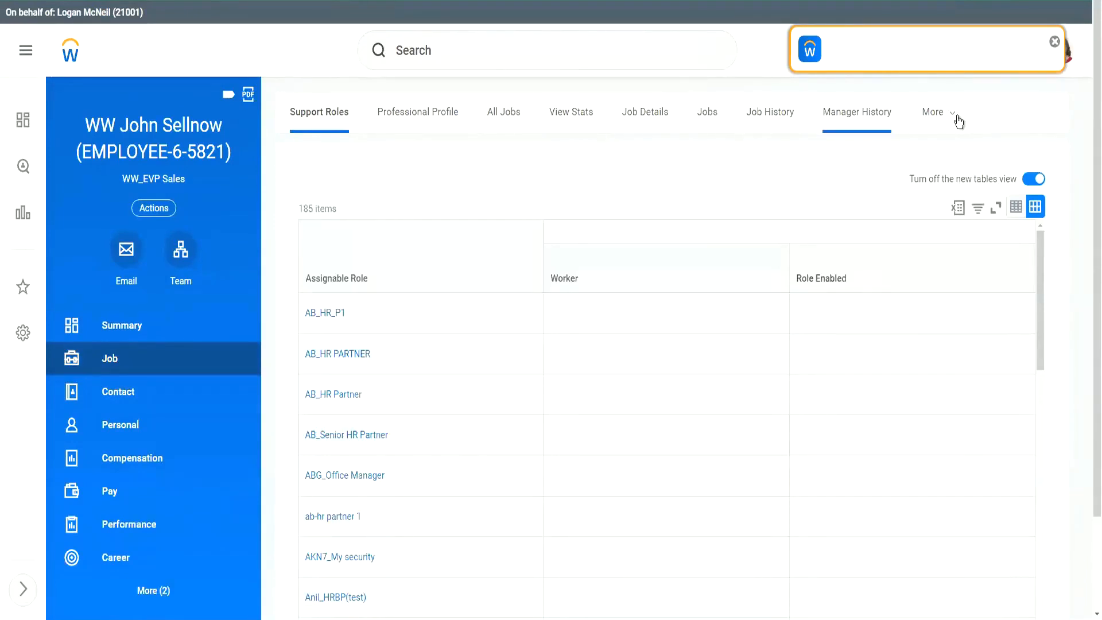
Launch Hire Employee on the unfilled Motown_189 WW_Sales EVP-2 position from the 1001 WW_XYZ Motors staffing list.
{"action": "left_click", "coordinate": [935, 114]}
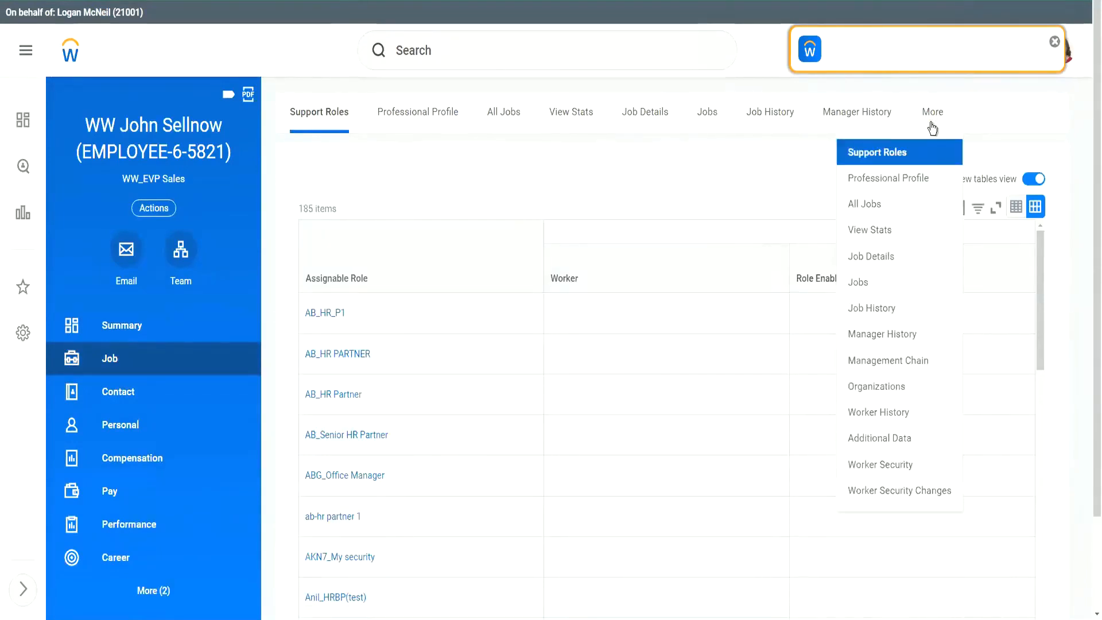
{"action": "left_click", "coordinate": [885, 387]}
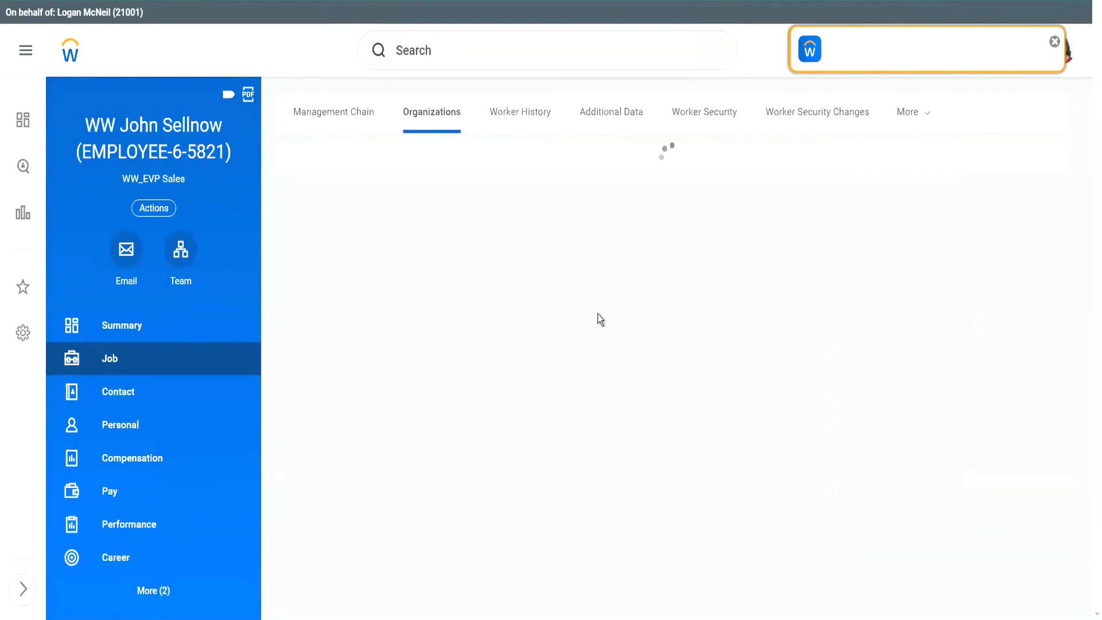
{"action": "left_click", "coordinate": [363, 453]}
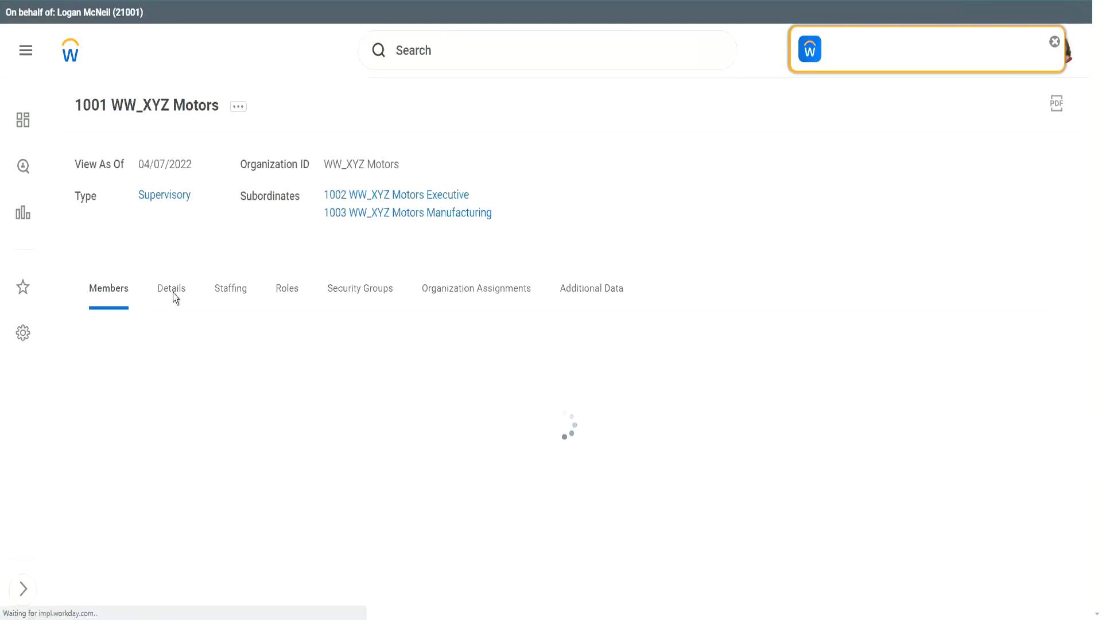
{"action": "left_click", "coordinate": [229, 290]}
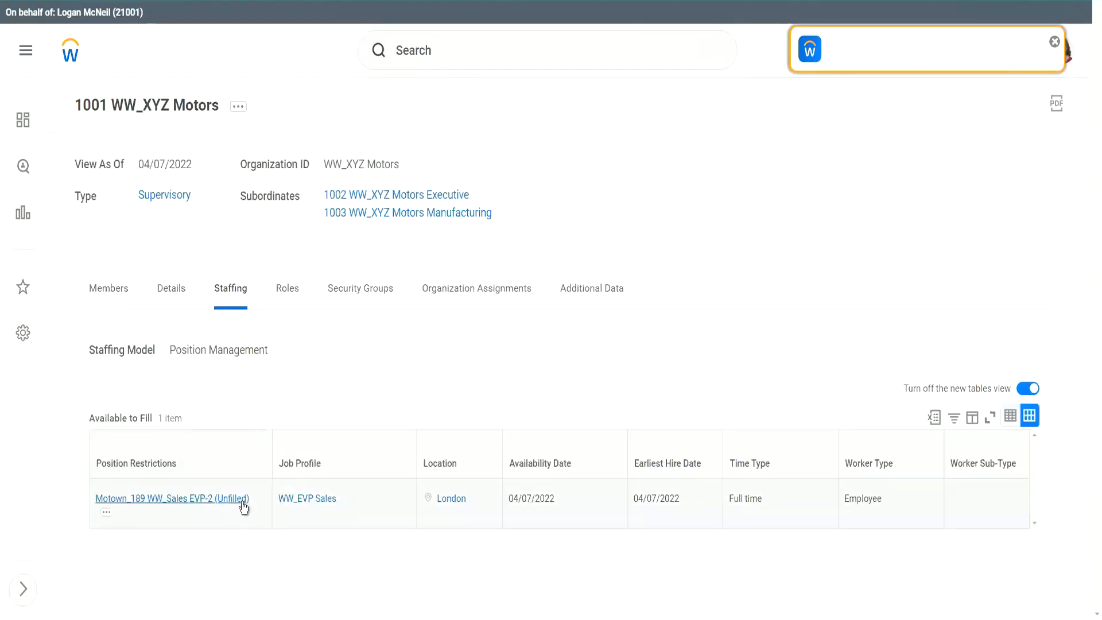
{"action": "left_click", "coordinate": [107, 512]}
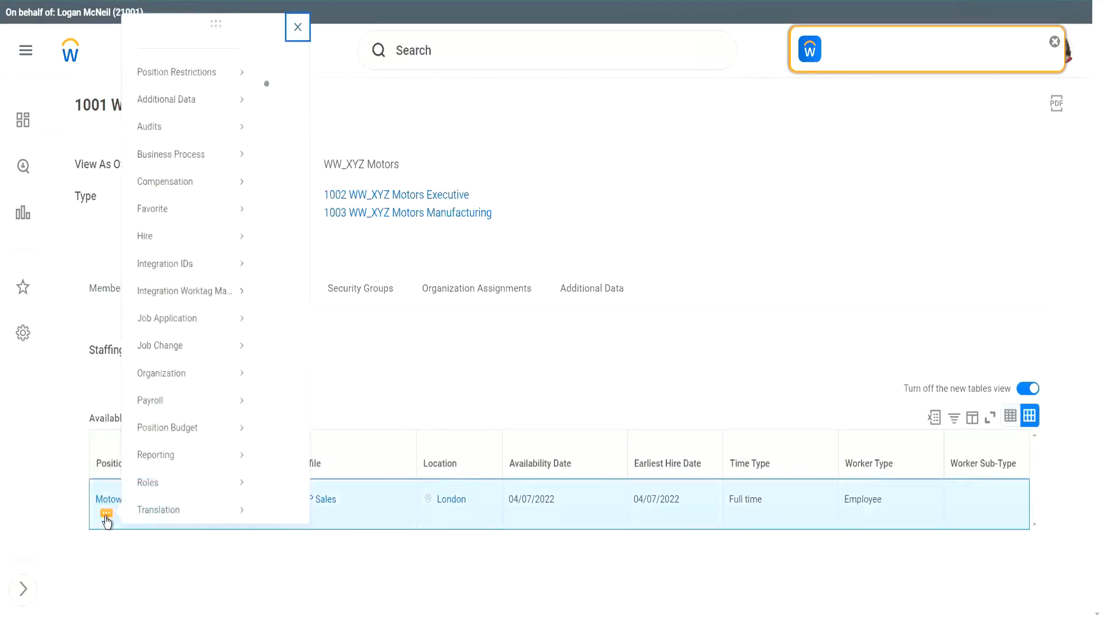
{"action": "mouse_move", "coordinate": [191, 229]}
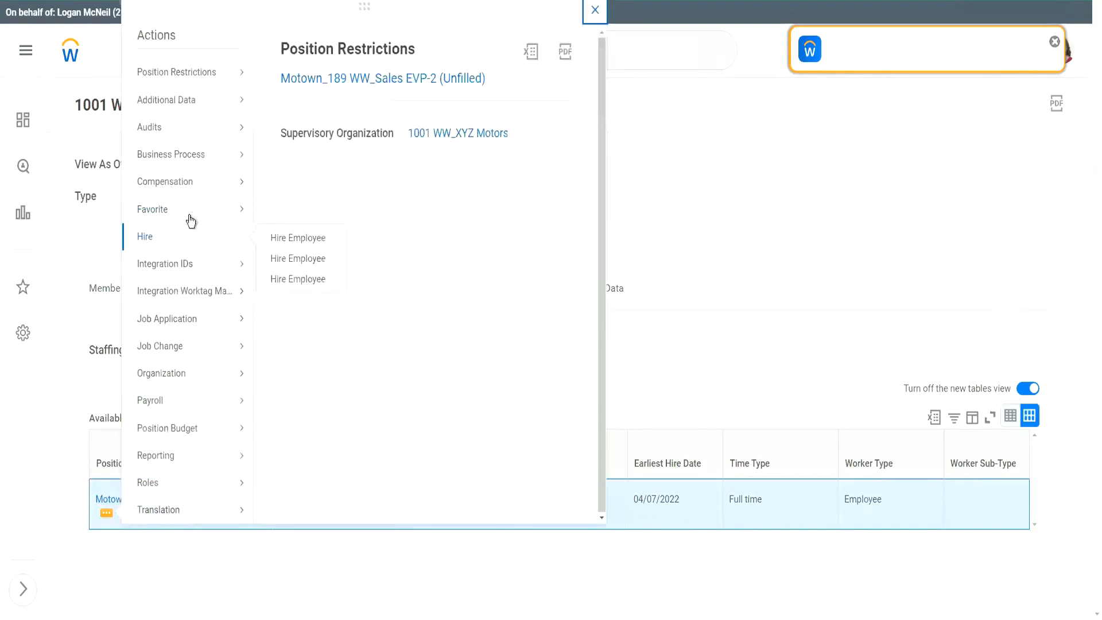
{"action": "left_click", "coordinate": [305, 262]}
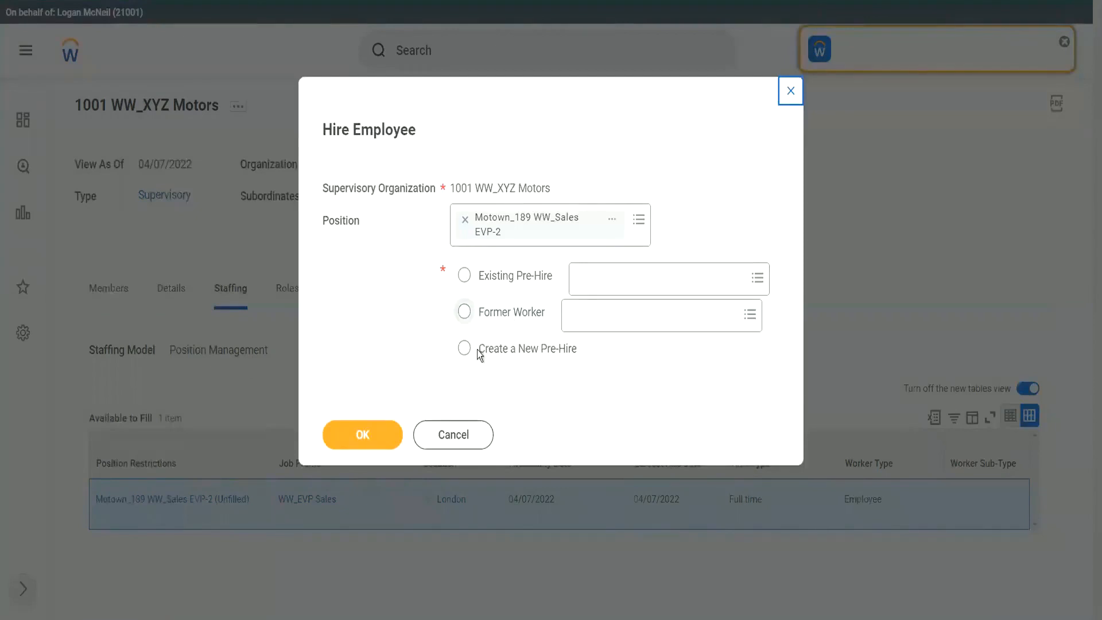
Create a new pre-hire and enter the new hire's given name and capitalised family name.
{"action": "left_click", "coordinate": [478, 350]}
{"action": "left_click", "coordinate": [370, 443]}
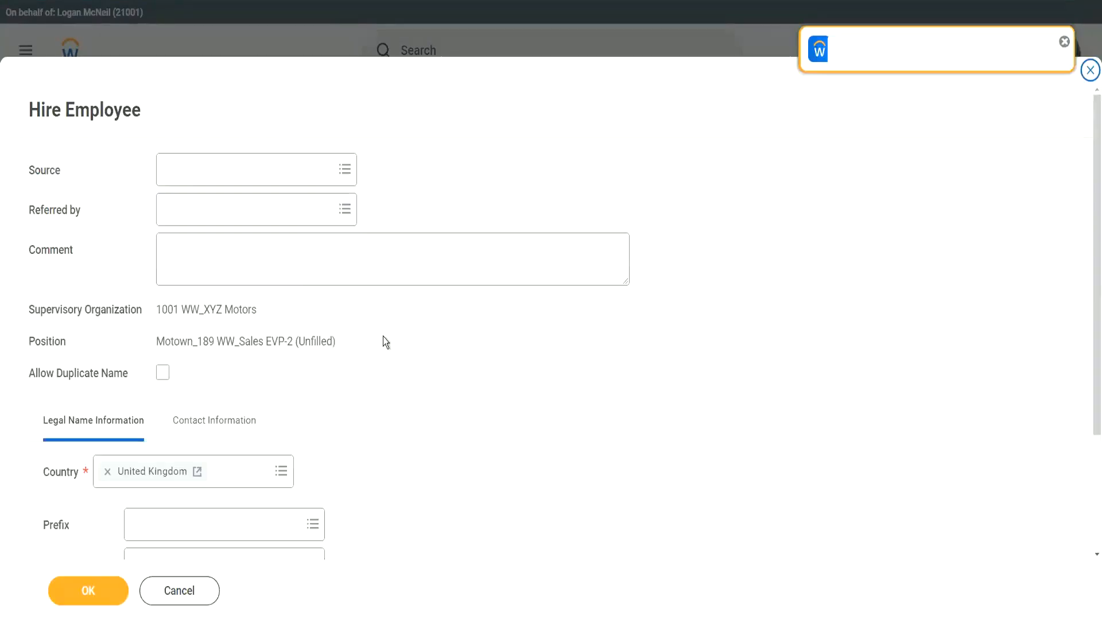
{"action": "scroll", "coordinate": [287, 425], "scroll_direction": "down", "scroll_amount": 3}
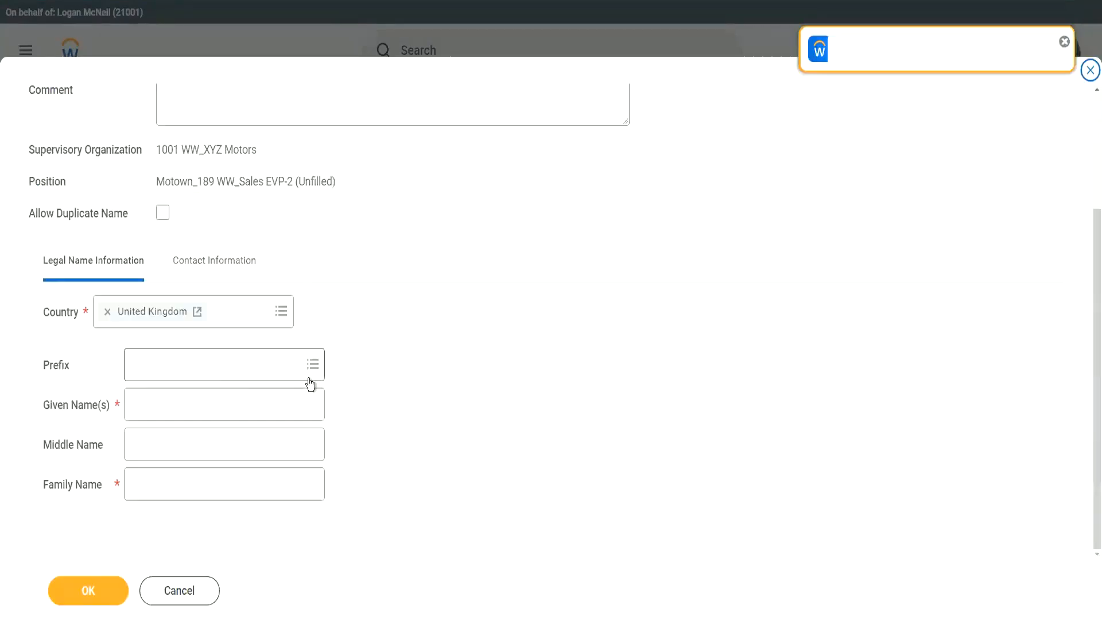
{"action": "left_click", "coordinate": [155, 406]}
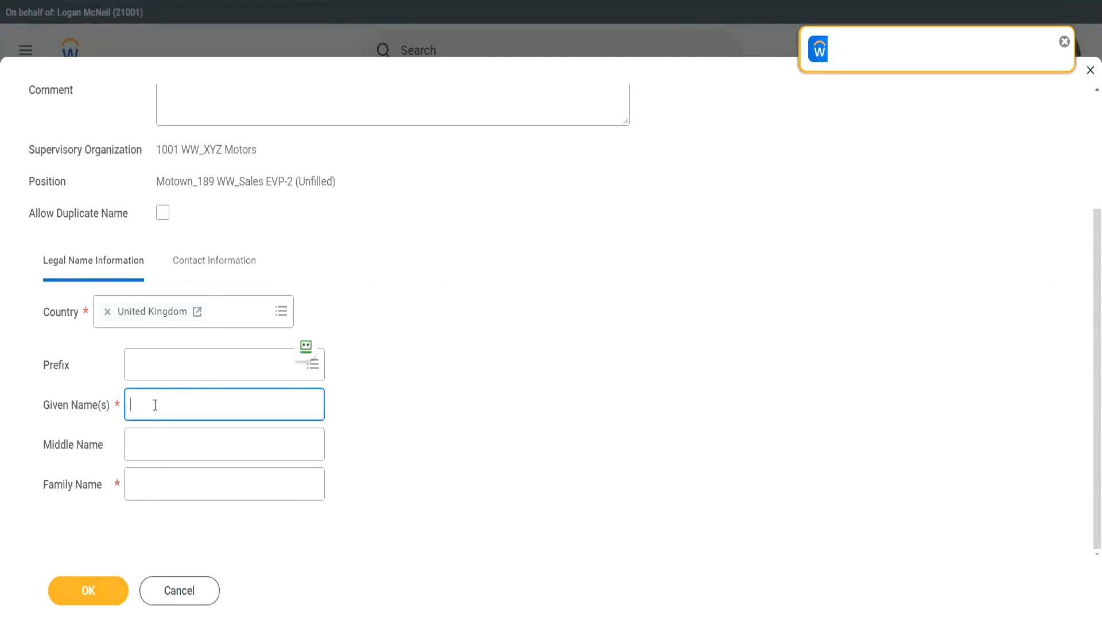
{"action": "key", "text": "Tab"}
{"action": "key", "text": "Tab"}
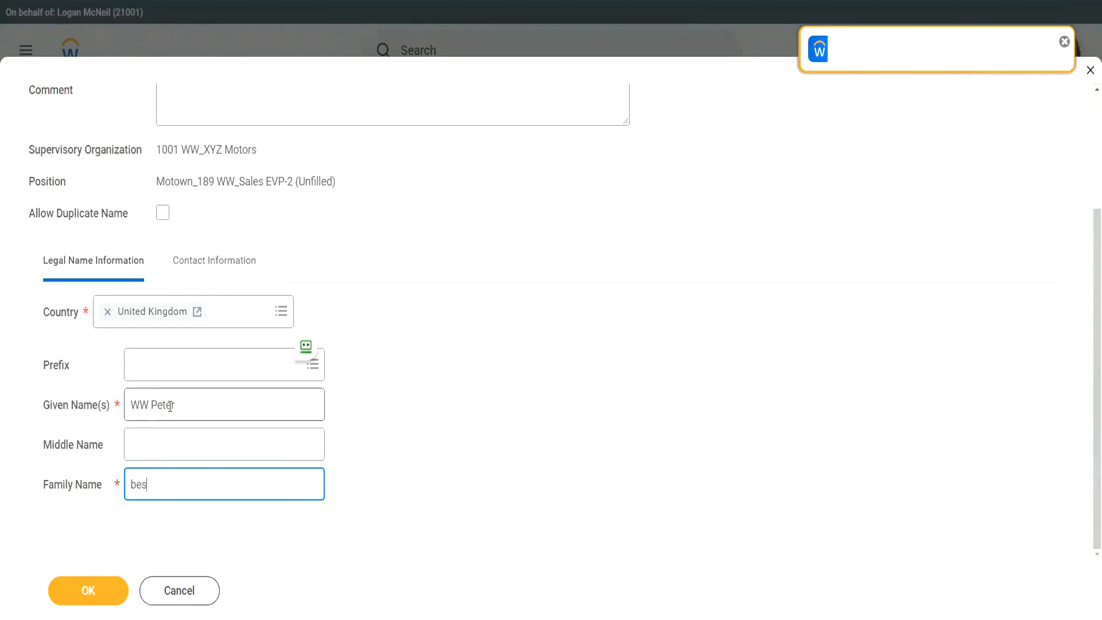
{"action": "key", "text": "Home"}
{"action": "key", "text": "shift+Right"}
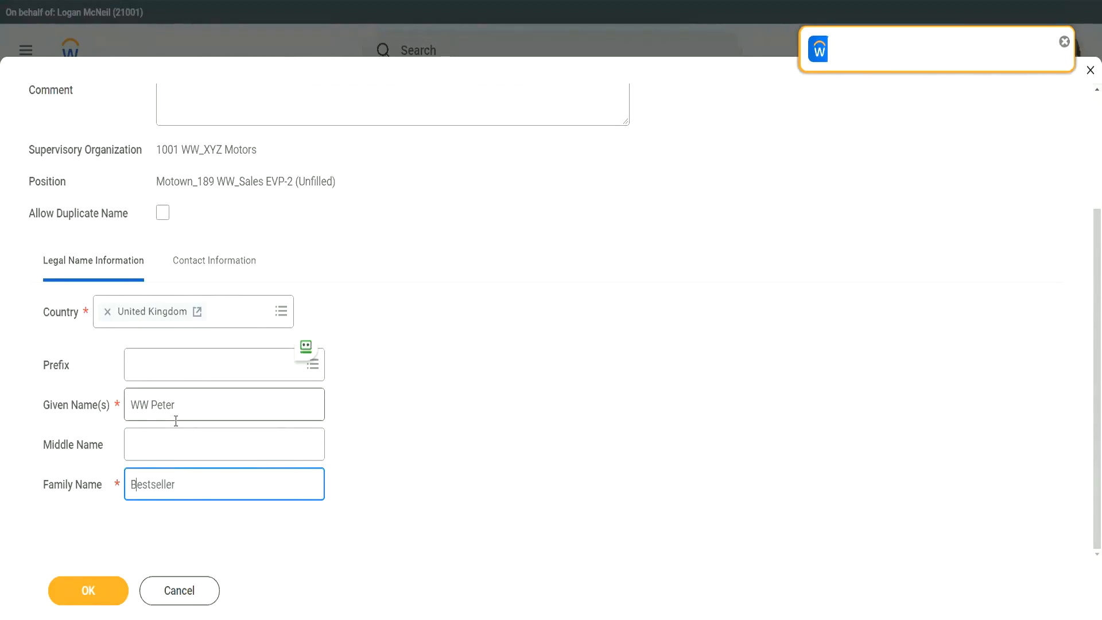
Add the new hire's e-mail address with type Work and confirm the pre-hire.
{"action": "left_click", "coordinate": [211, 272]}
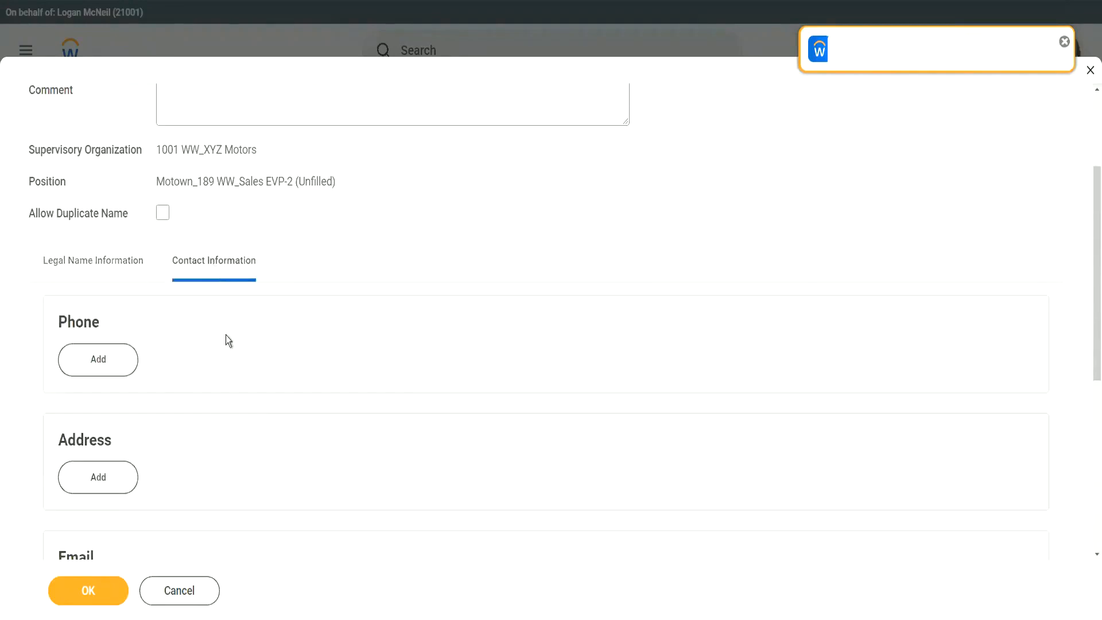
{"action": "scroll", "coordinate": [229, 405], "scroll_direction": "down", "scroll_amount": 2}
{"action": "left_click", "coordinate": [108, 459]}
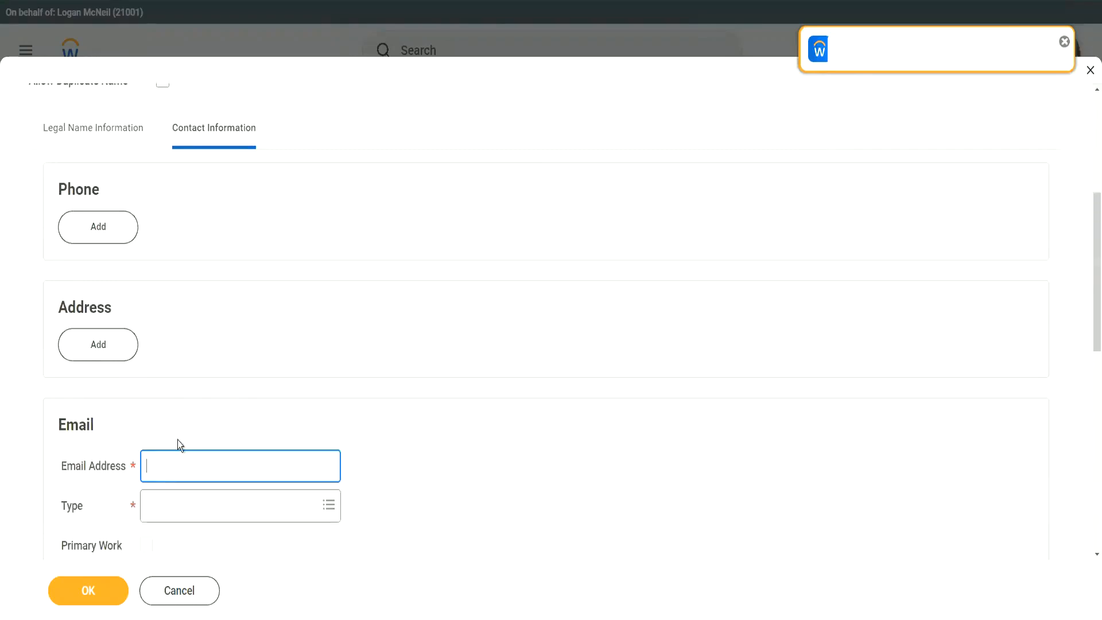
{"action": "scroll", "coordinate": [184, 401], "scroll_direction": "down", "scroll_amount": 2}
{"action": "type", "text": "wwp"}
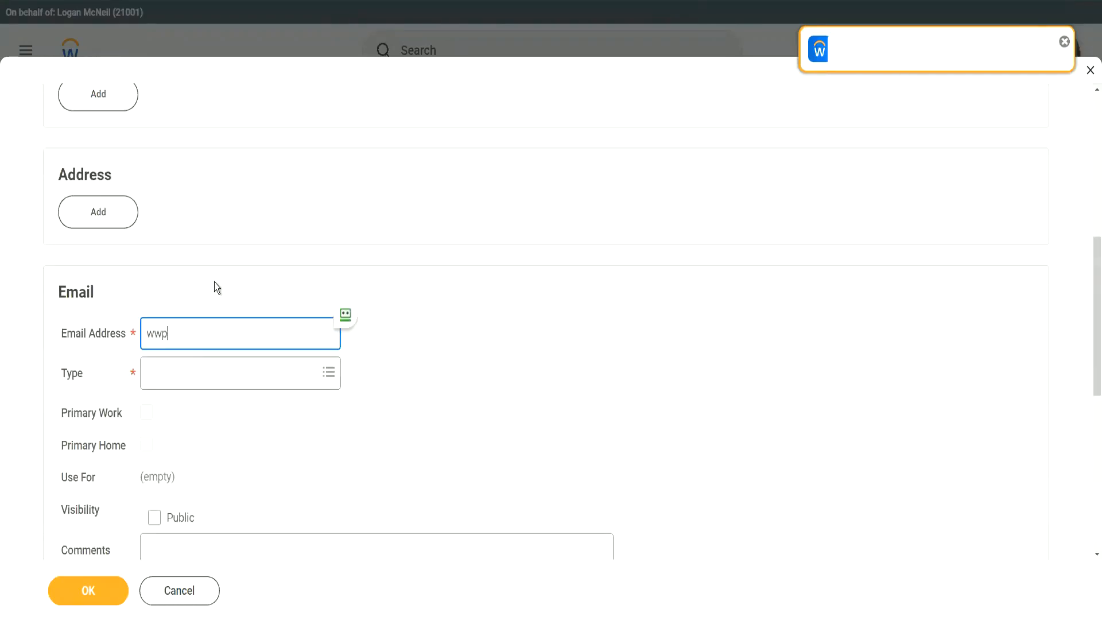
{"action": "type", "text": "bestseller@test.com"}
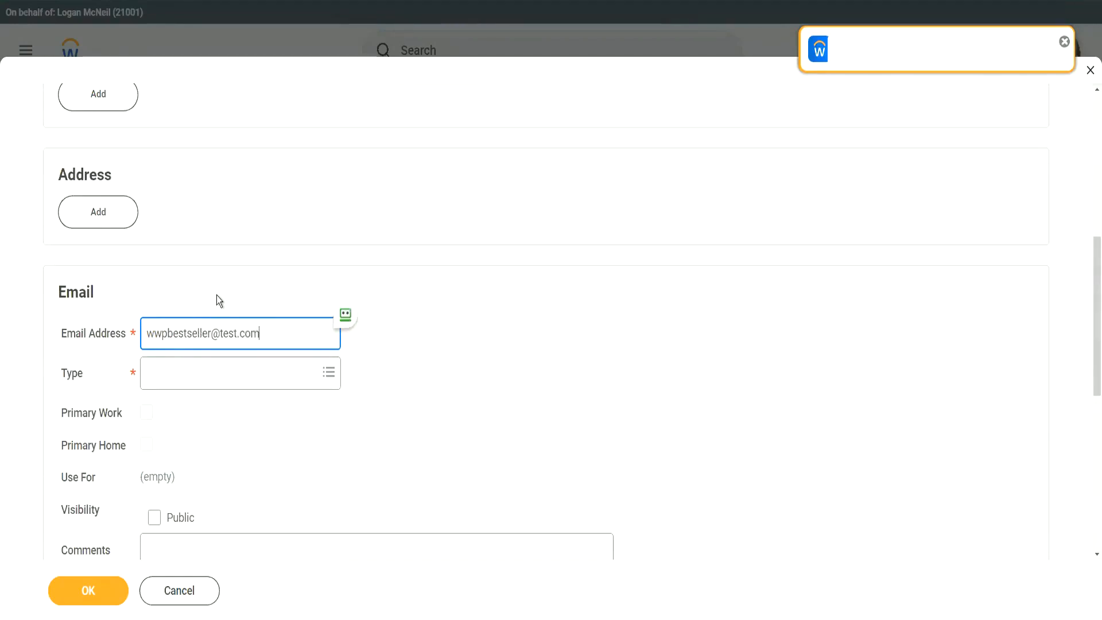
{"action": "left_click", "coordinate": [197, 374]}
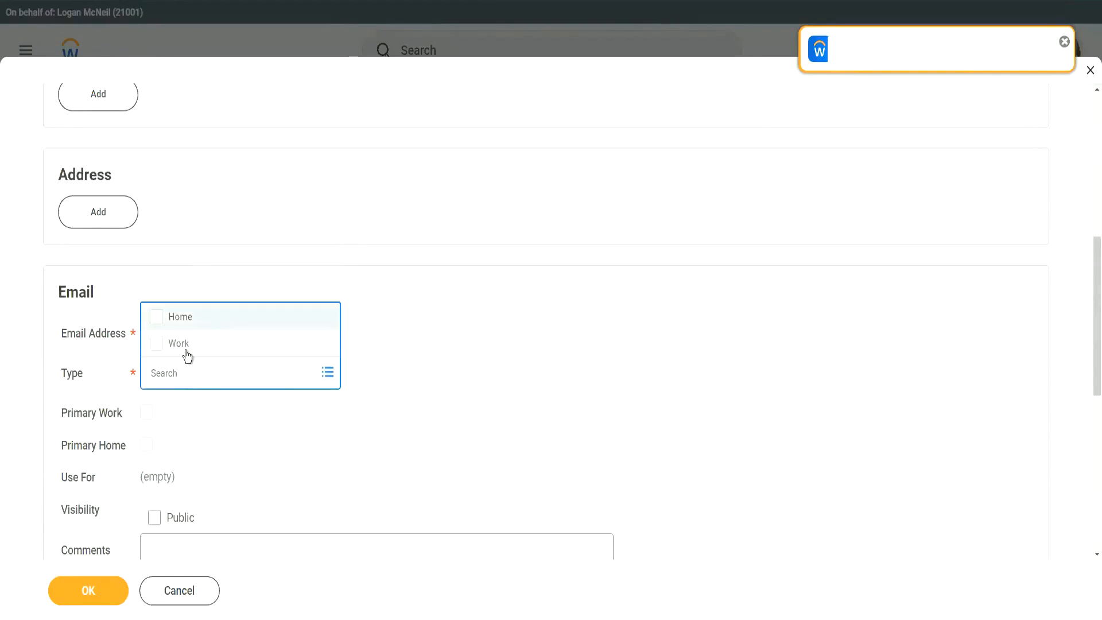
{"action": "key", "text": "Return"}
{"action": "scroll", "coordinate": [265, 445], "scroll_direction": "down", "scroll_amount": 3}
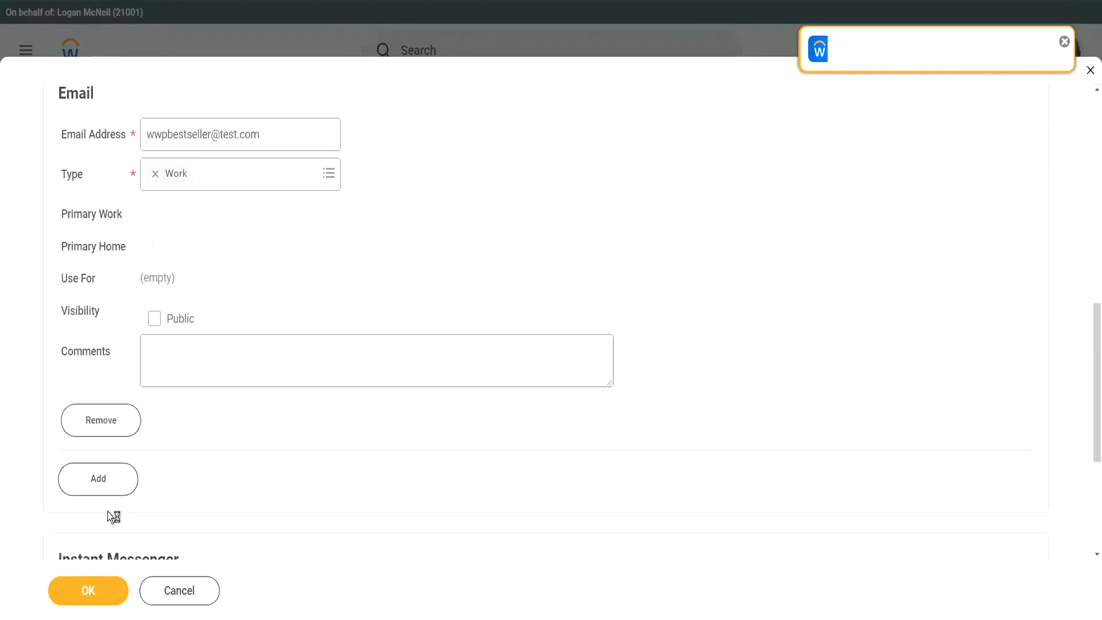
{"action": "left_click", "coordinate": [89, 591]}
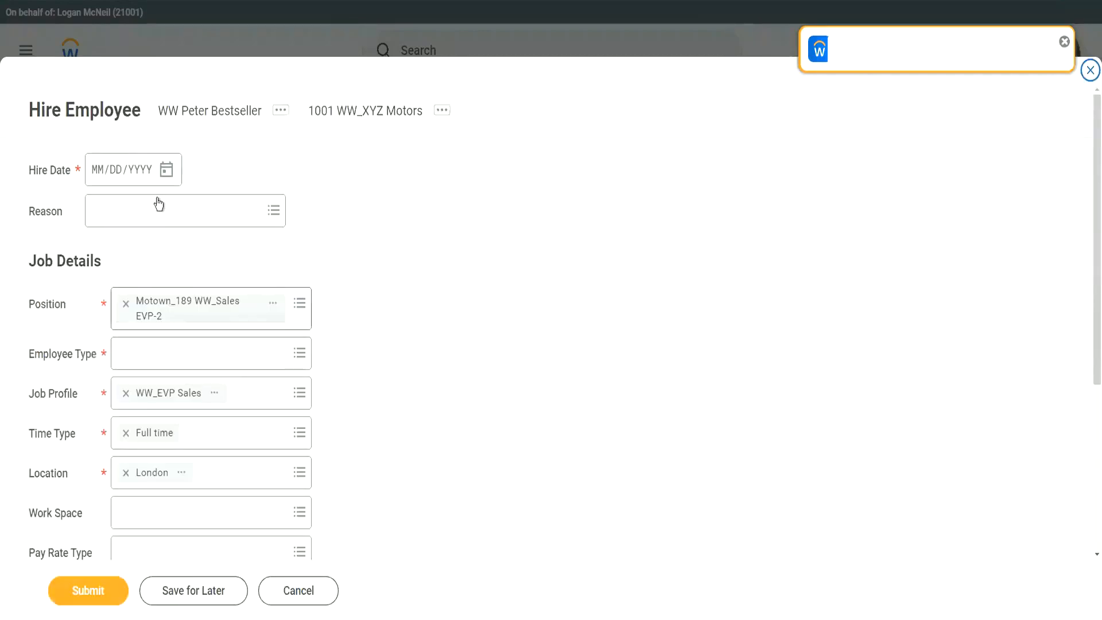
Set hire date 04/07/2022 and employee type Regular, then submit the hire.
{"action": "left_click", "coordinate": [167, 170]}
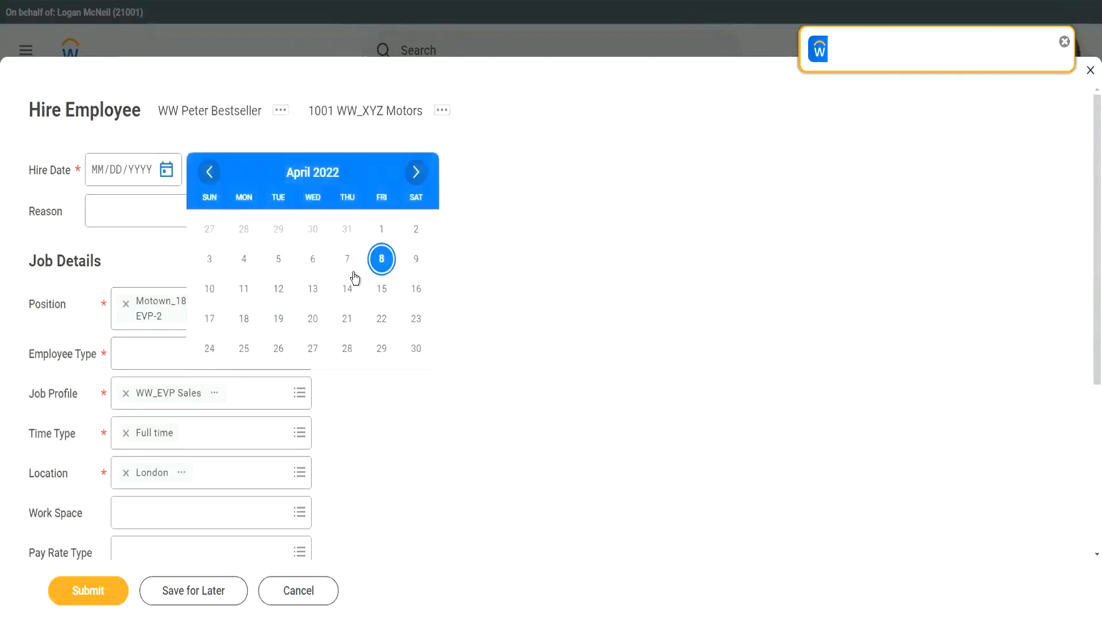
{"action": "left_click", "coordinate": [346, 259]}
{"action": "scroll", "coordinate": [364, 262], "scroll_direction": "down", "scroll_amount": 1}
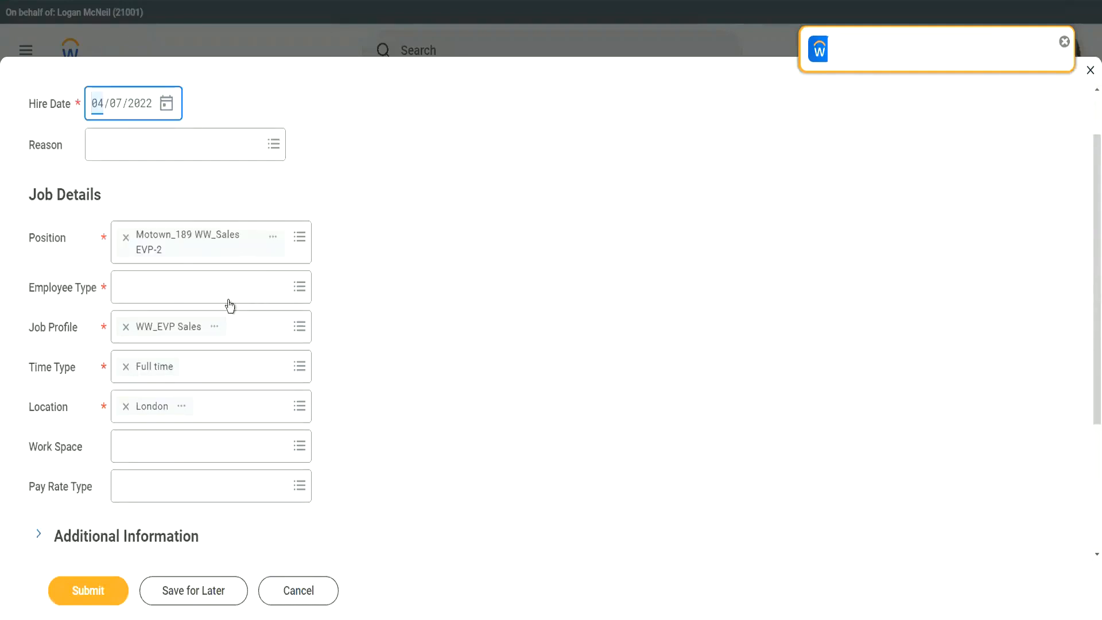
{"action": "left_click", "coordinate": [144, 286]}
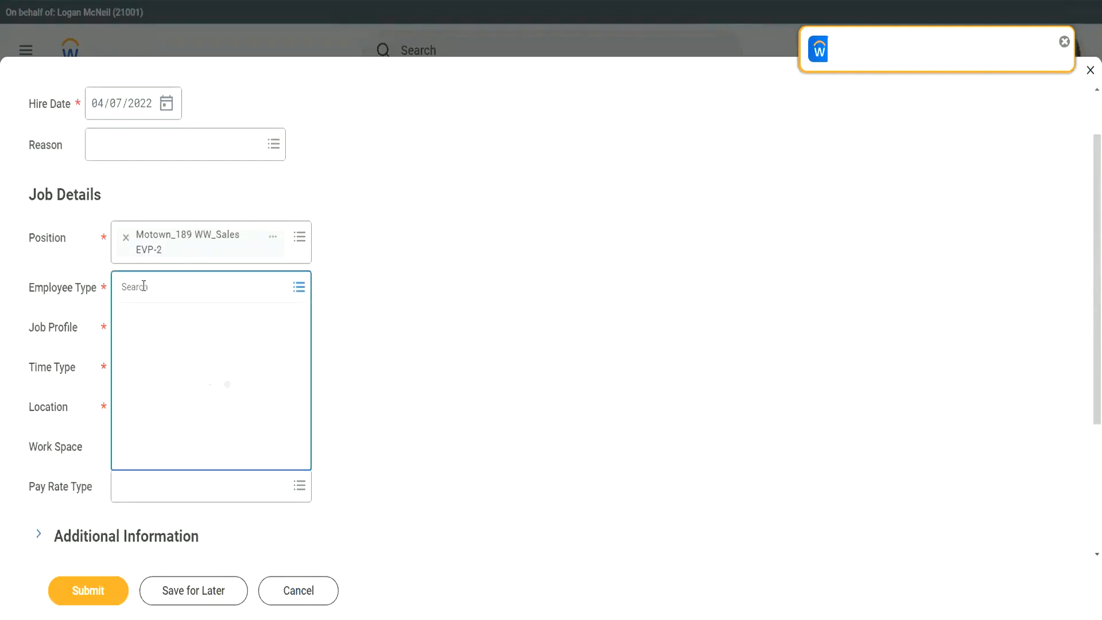
{"action": "type", "text": "reg"}
{"action": "key", "text": "Return"}
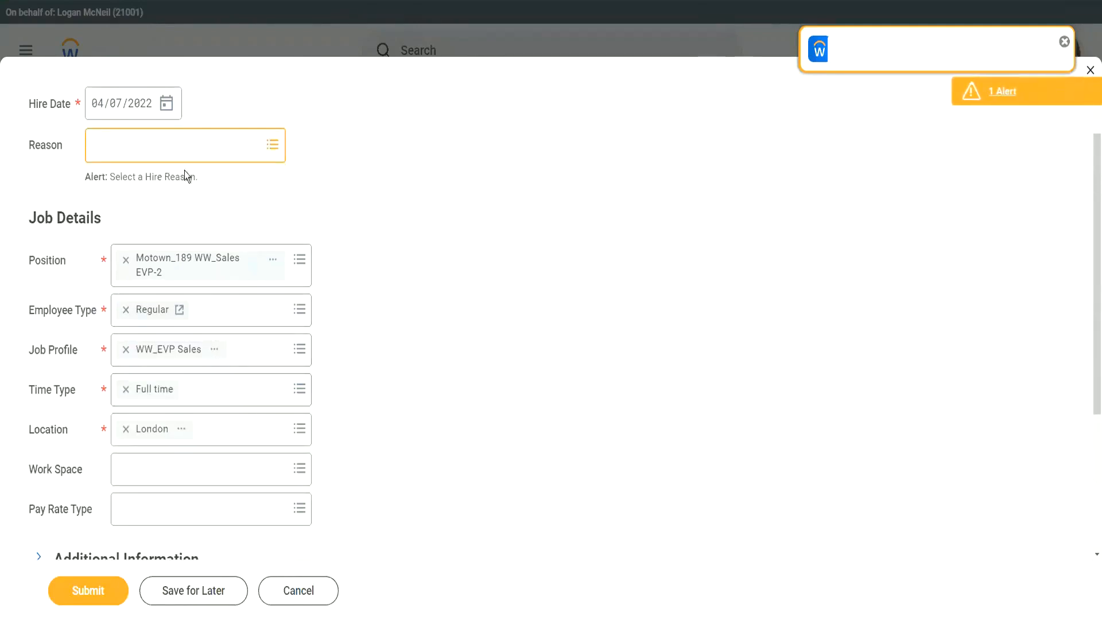
{"action": "left_click", "coordinate": [92, 592]}
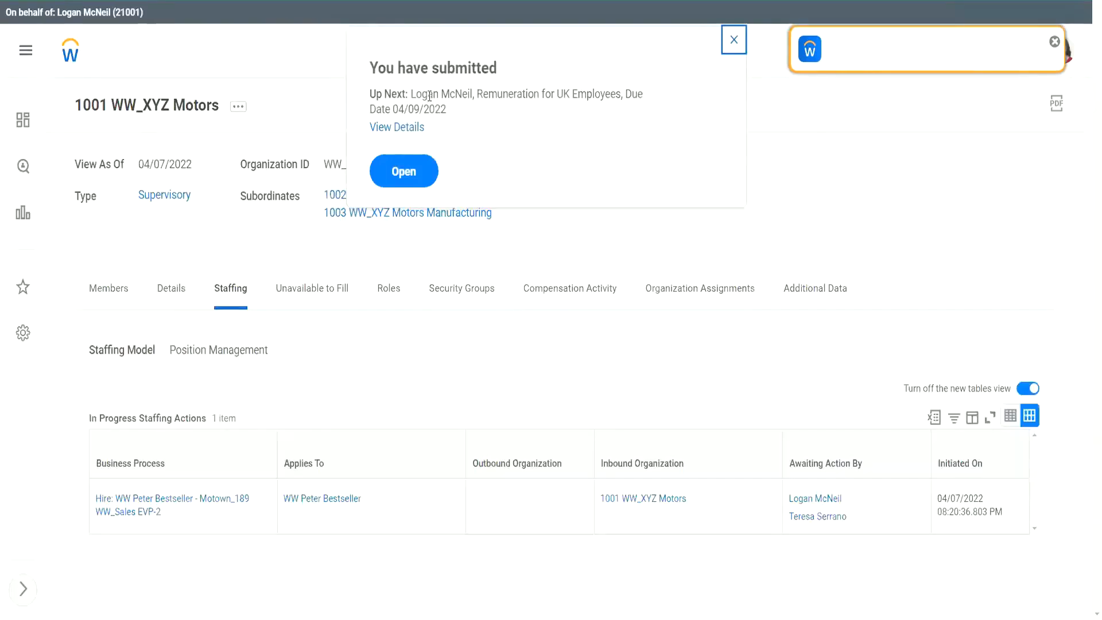
Note the Remuneration for UK Employees next step and leave the submission confirmation.
{"action": "left_click_drag", "start_coordinate": [411, 90], "coordinate": [474, 95]}
{"action": "left_click", "coordinate": [485, 98]}
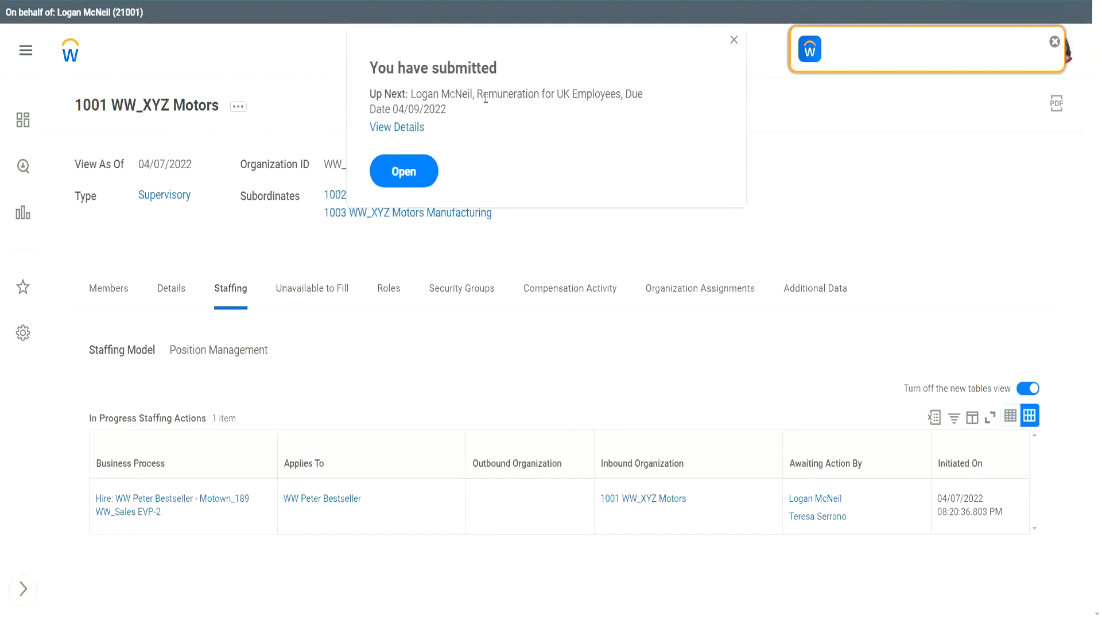
{"action": "left_click_drag", "start_coordinate": [475, 93], "coordinate": [623, 93]}
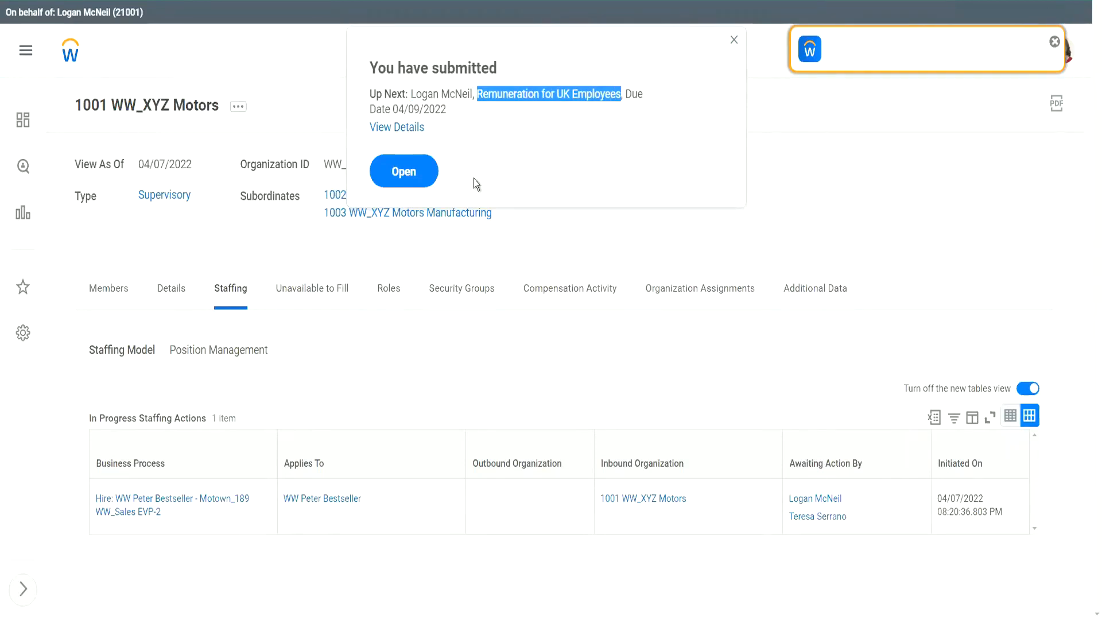
{"action": "left_click", "coordinate": [411, 174]}
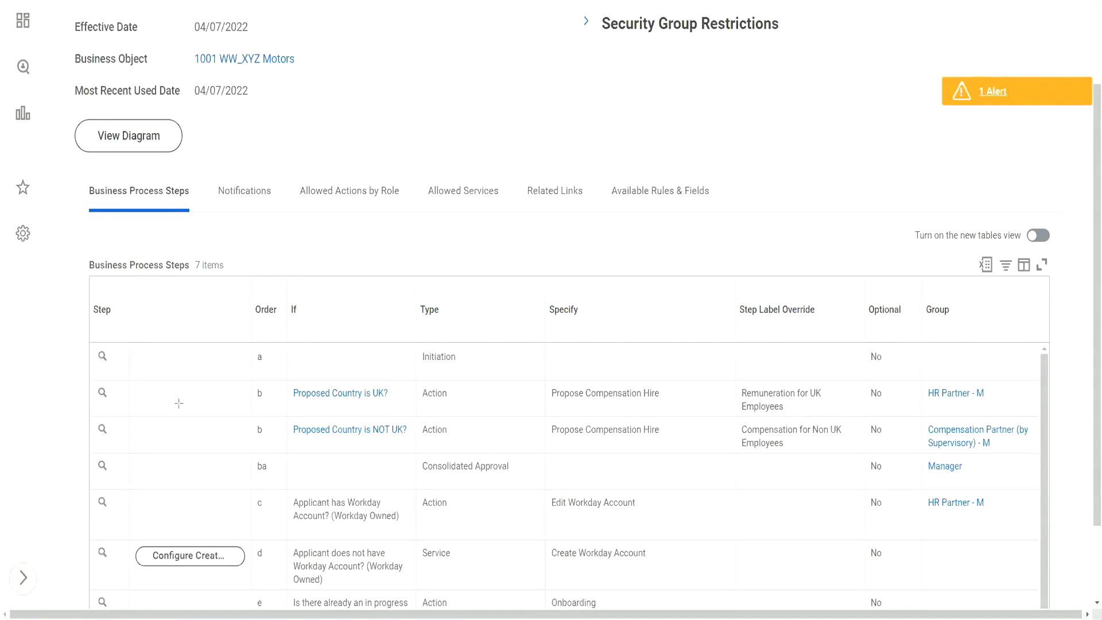
{"action": "left_click_drag", "start_coordinate": [151, 396], "coordinate": [242, 397]}
{"action": "left_click_drag", "start_coordinate": [693, 395], "coordinate": [737, 395]}
Review the proposal's guidelines, 0.00 GBP Annual WW Salary Plan salary and 900.00 GBP monthly car allowance.
{"action": "key", "text": "e"}
{"action": "scroll", "coordinate": [433, 106], "scroll_direction": "up", "scroll_amount": 3}
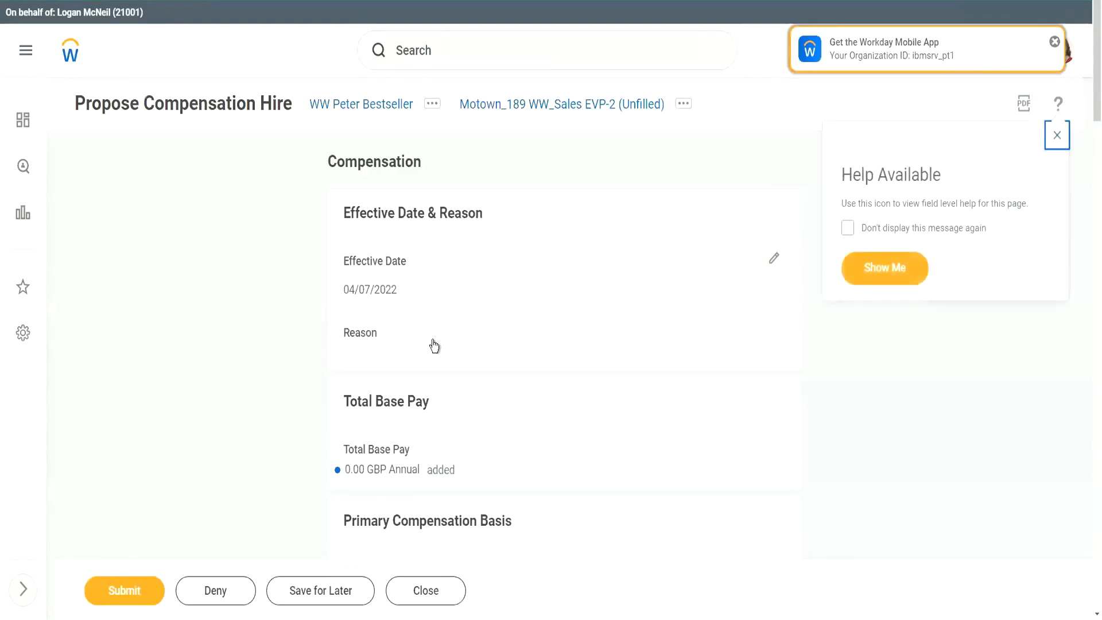
{"action": "scroll", "coordinate": [519, 391], "scroll_direction": "down", "scroll_amount": 8}
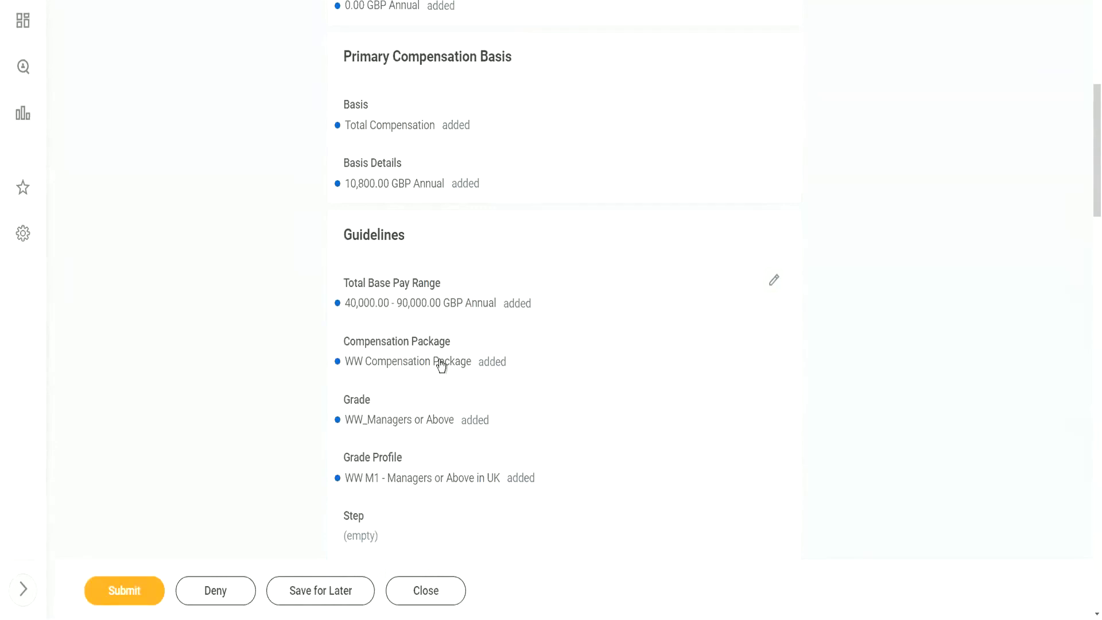
{"action": "scroll", "coordinate": [501, 360], "scroll_direction": "down", "scroll_amount": 1}
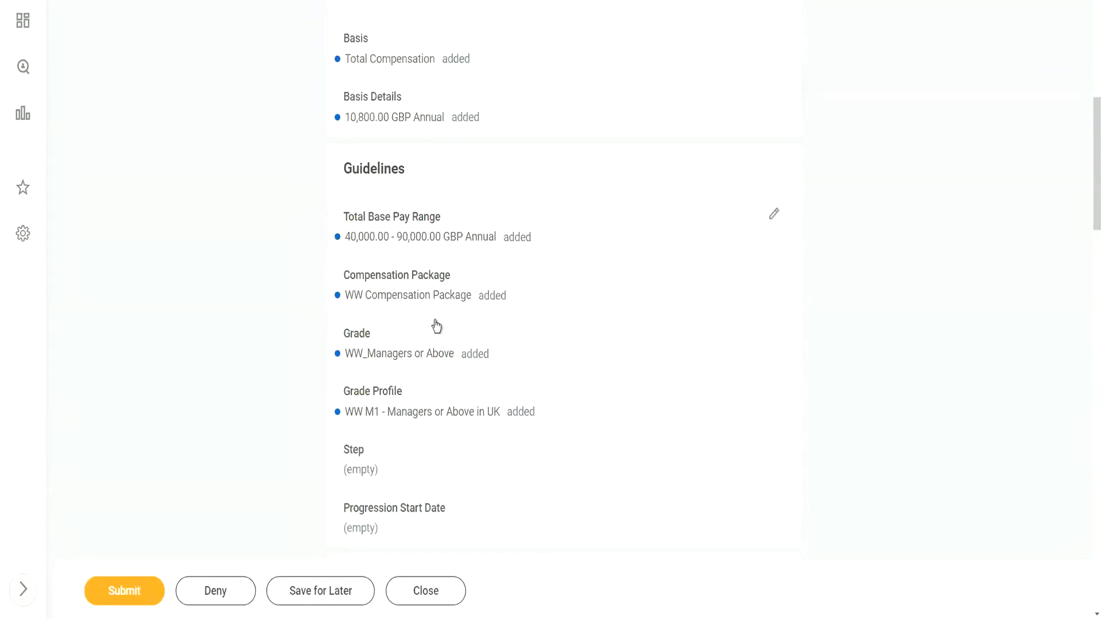
{"action": "scroll", "coordinate": [436, 326], "scroll_direction": "down", "scroll_amount": 1}
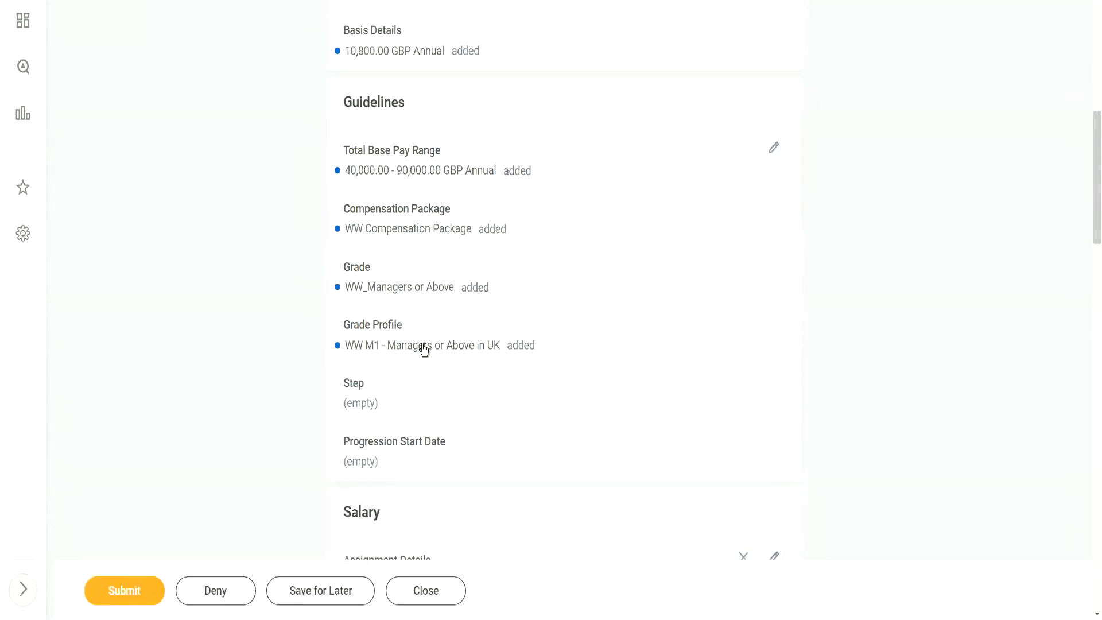
{"action": "scroll", "coordinate": [622, 322], "scroll_direction": "down", "scroll_amount": 4}
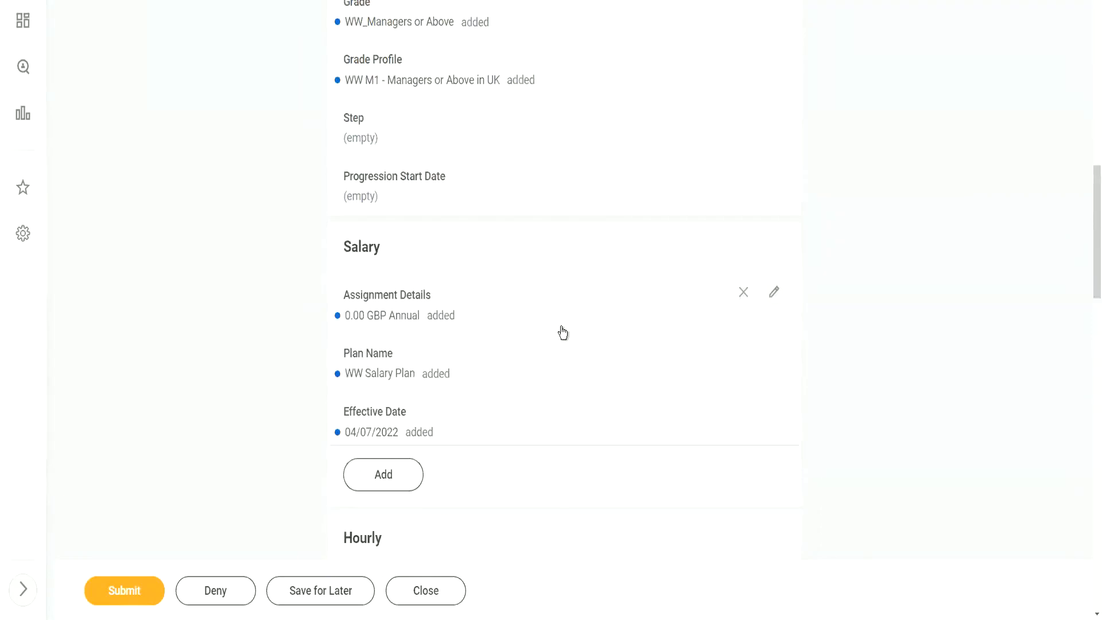
{"action": "scroll", "coordinate": [561, 333], "scroll_direction": "down", "scroll_amount": 4}
{"action": "scroll", "coordinate": [488, 310], "scroll_direction": "down", "scroll_amount": 1}
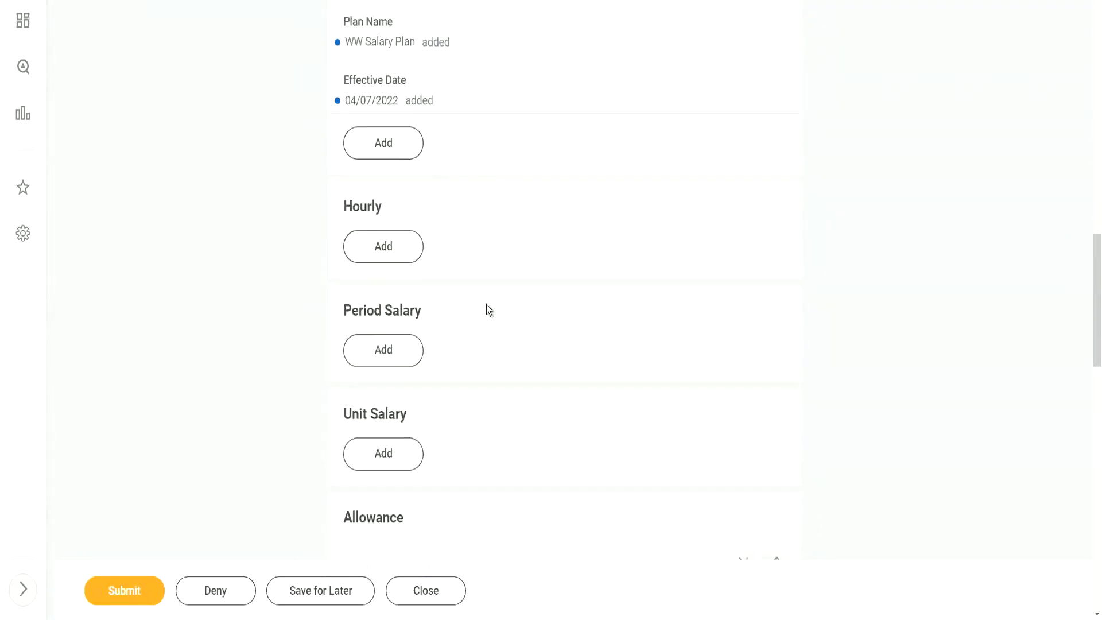
{"action": "scroll", "coordinate": [487, 304], "scroll_direction": "down", "scroll_amount": 4}
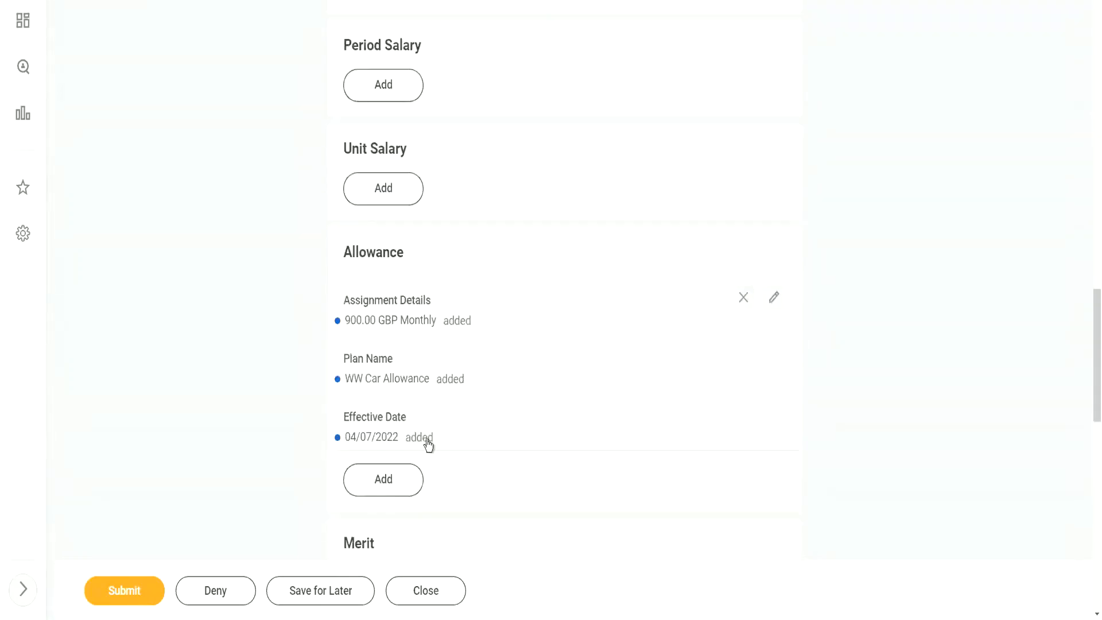
{"action": "scroll", "coordinate": [516, 361], "scroll_direction": "up", "scroll_amount": 5}
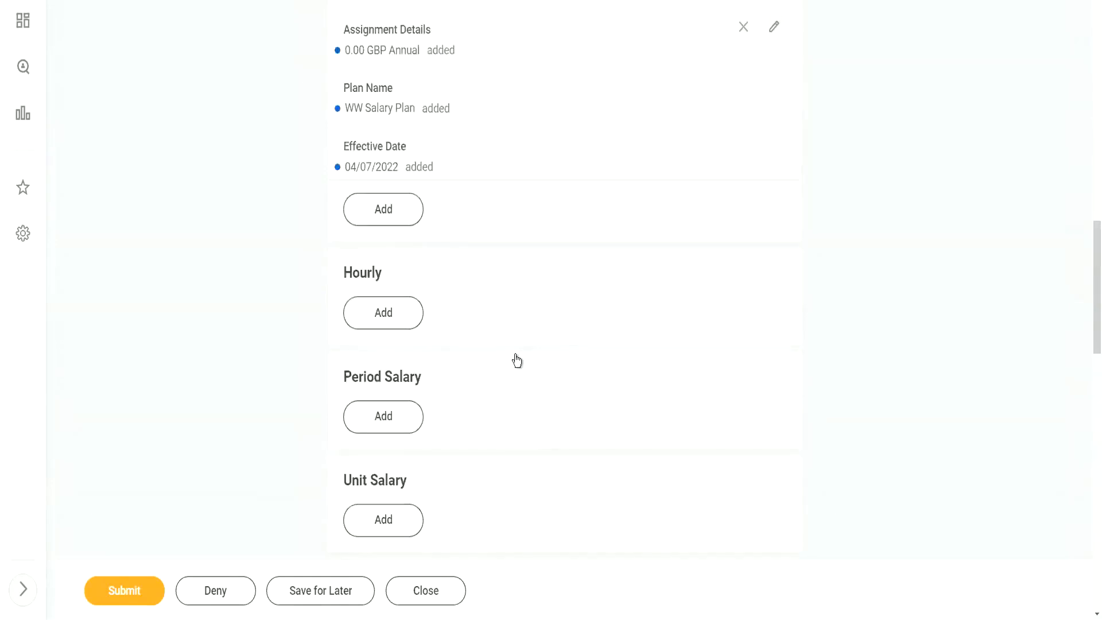
{"action": "scroll", "coordinate": [517, 360], "scroll_direction": "up", "scroll_amount": 1}
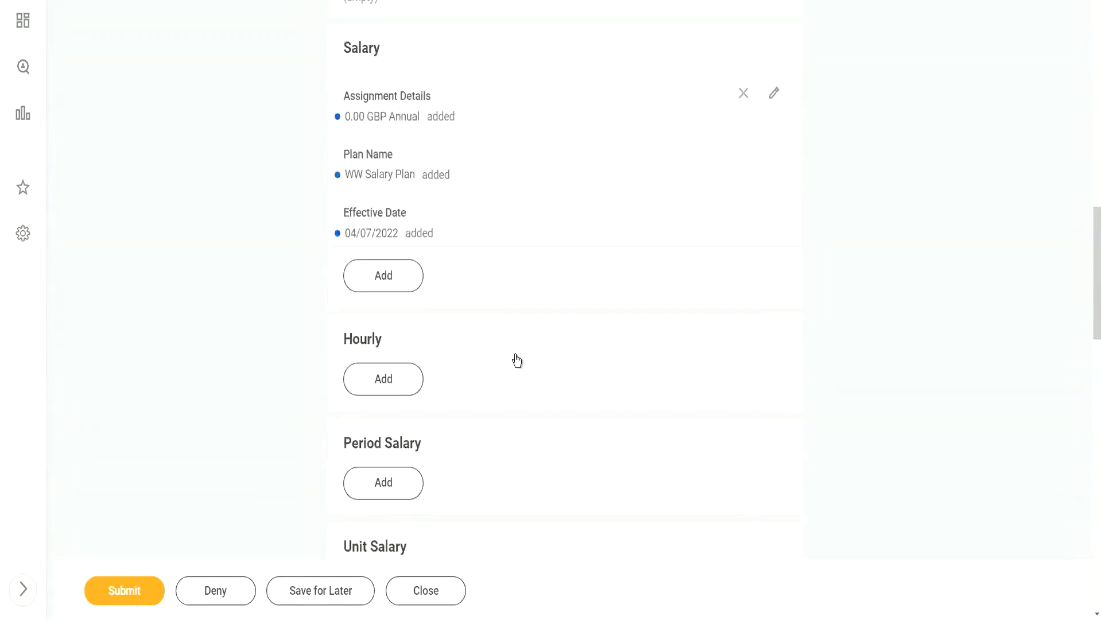
{"action": "scroll", "coordinate": [517, 361], "scroll_direction": "up", "scroll_amount": 2}
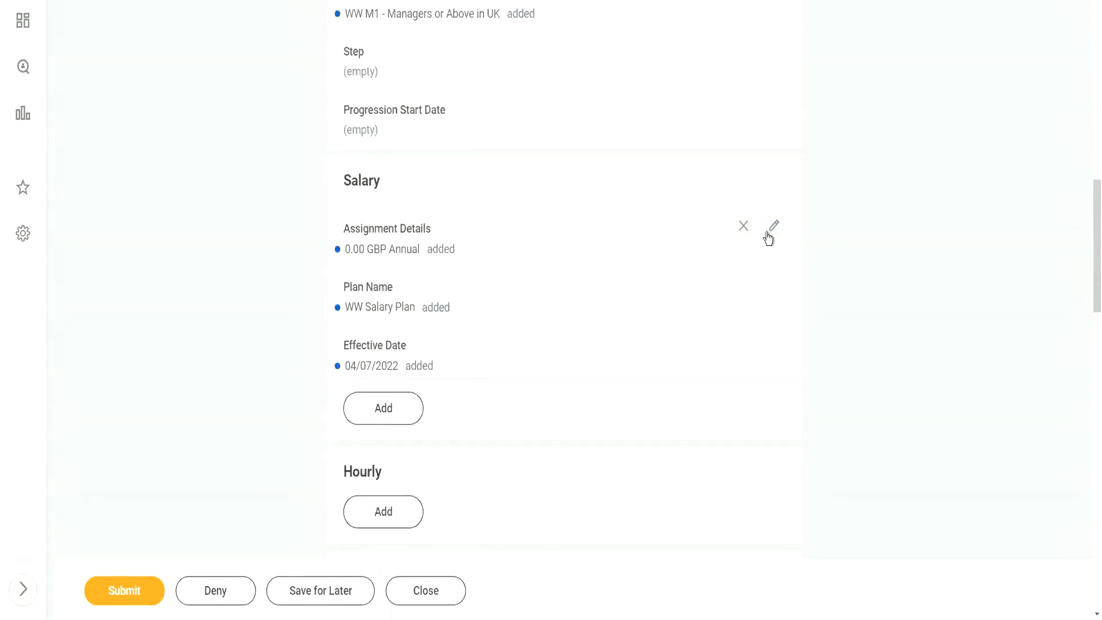